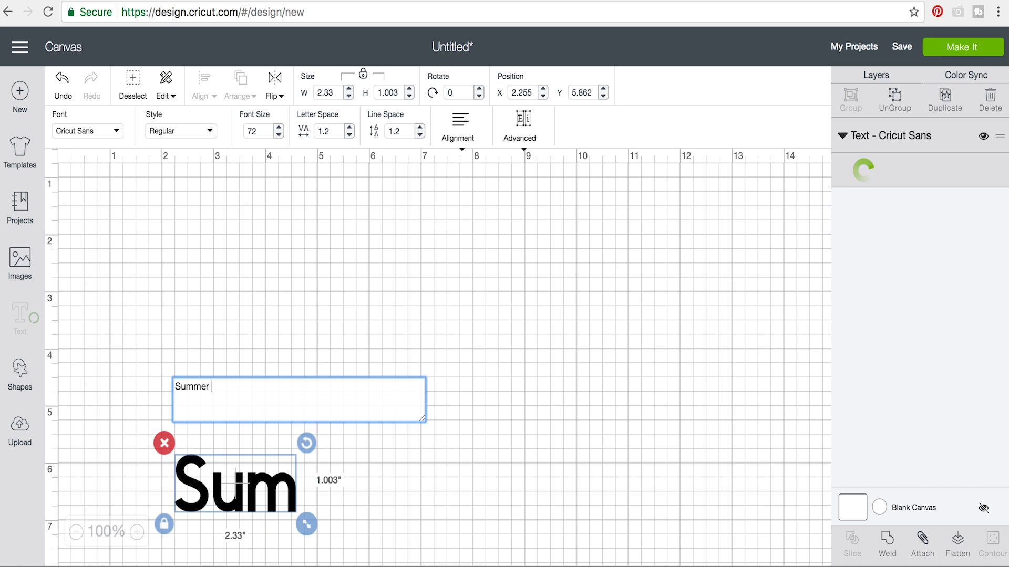
Enlarge the Summer Fun text to about 11 inches wide and position it in the upper half of the canvas
drag(247, 497, 266, 254)
drag(522, 278, 739, 442)
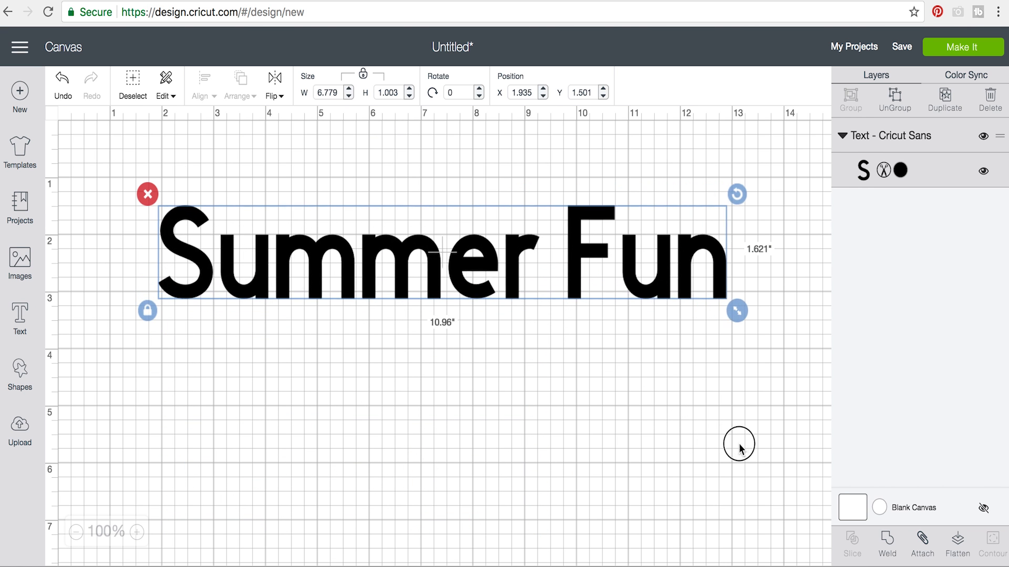
drag(628, 247, 634, 310)
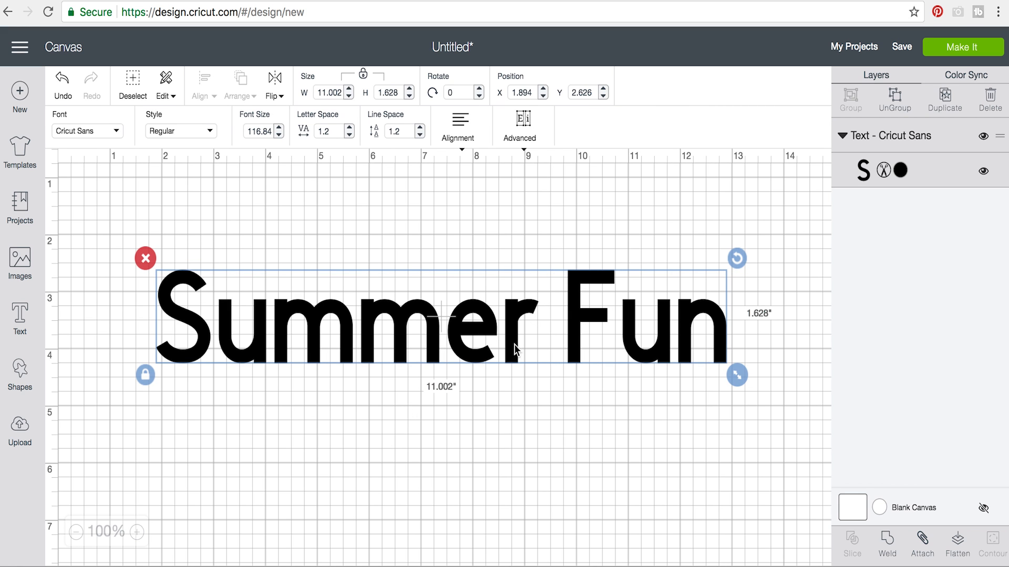
drag(470, 360, 458, 360)
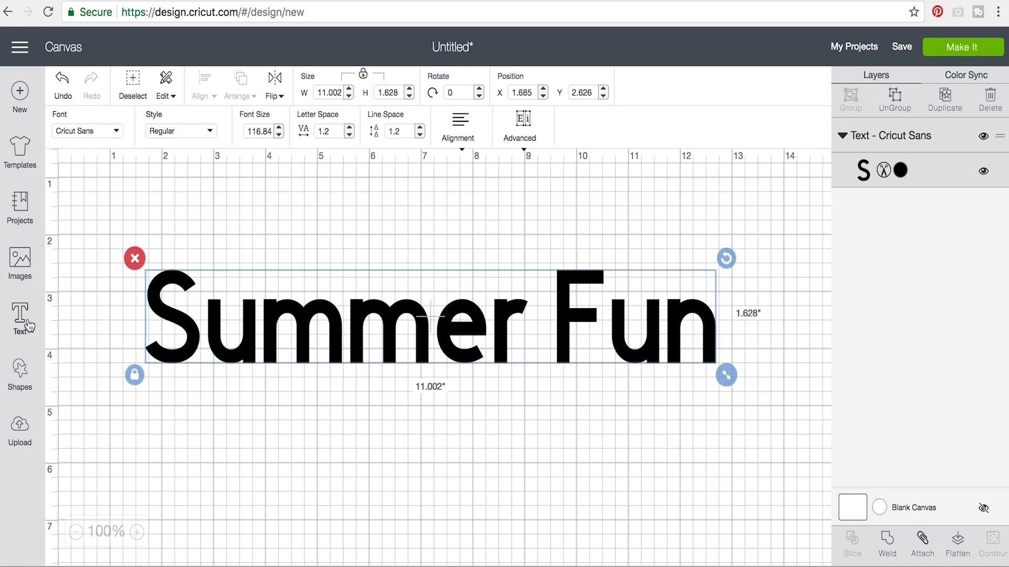
Search the image library for "beach"
click(27, 263)
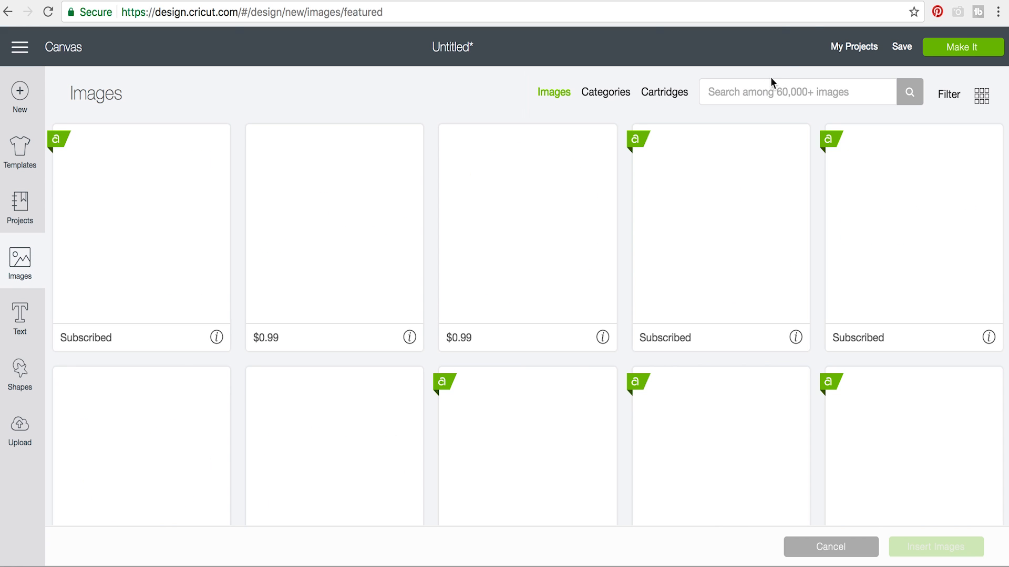
click(755, 95)
text(beach)
key(Return)
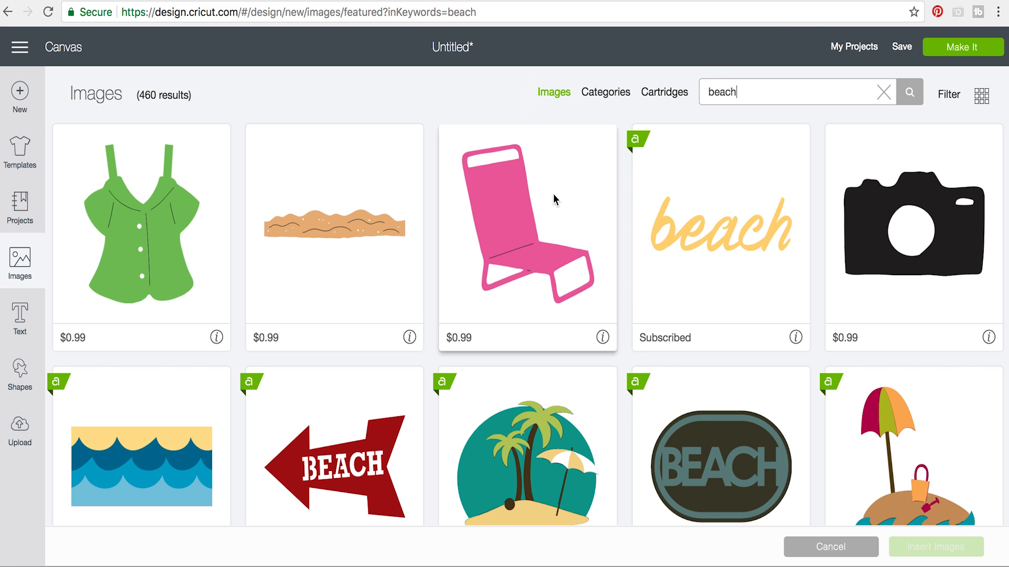
Look through the beach image results for a picture to combine with the Summer Fun text
scroll(446, 358, down, 3)
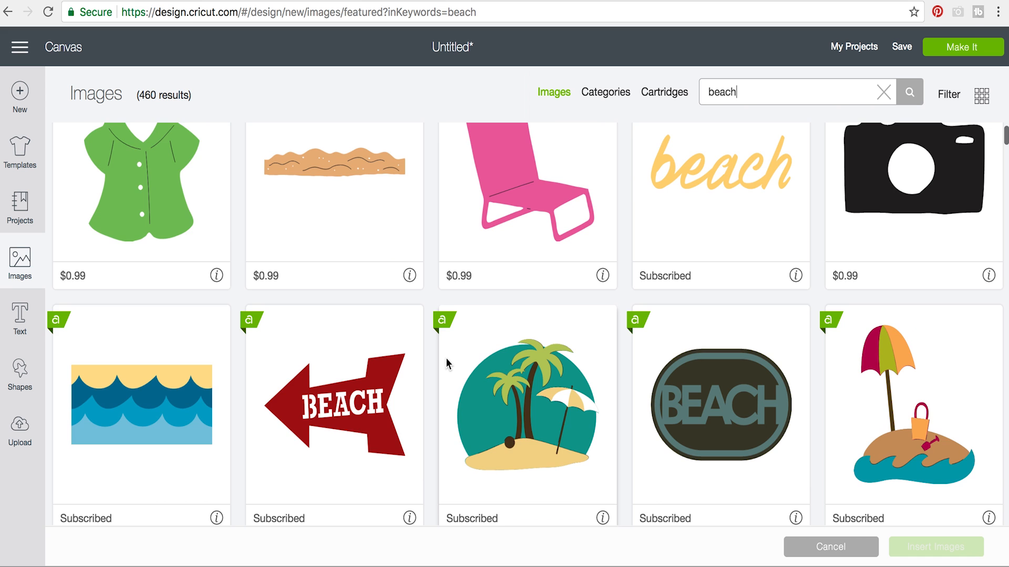
scroll(447, 362, up, 2)
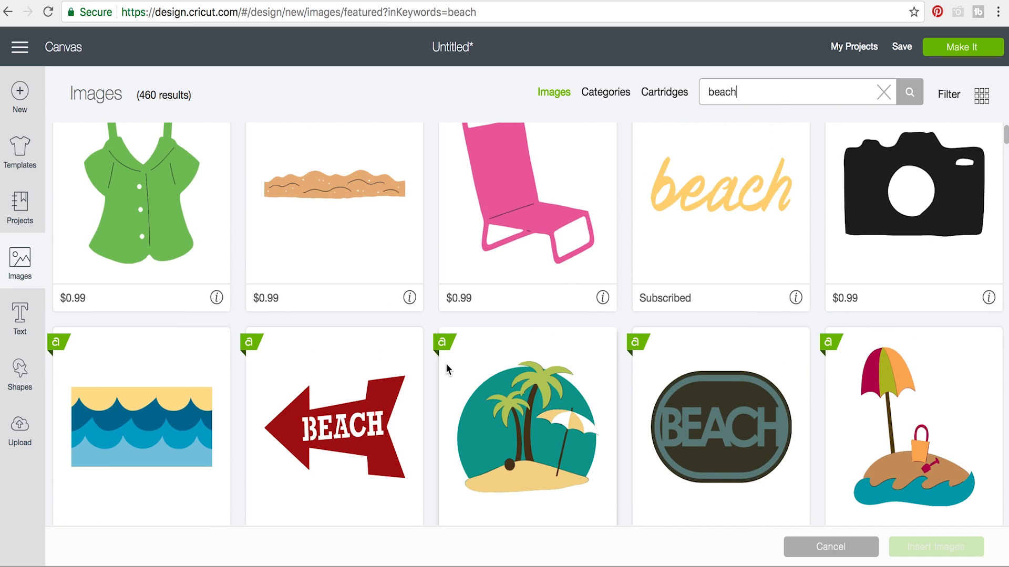
scroll(447, 365, down, 3)
scroll(446, 365, down, 8)
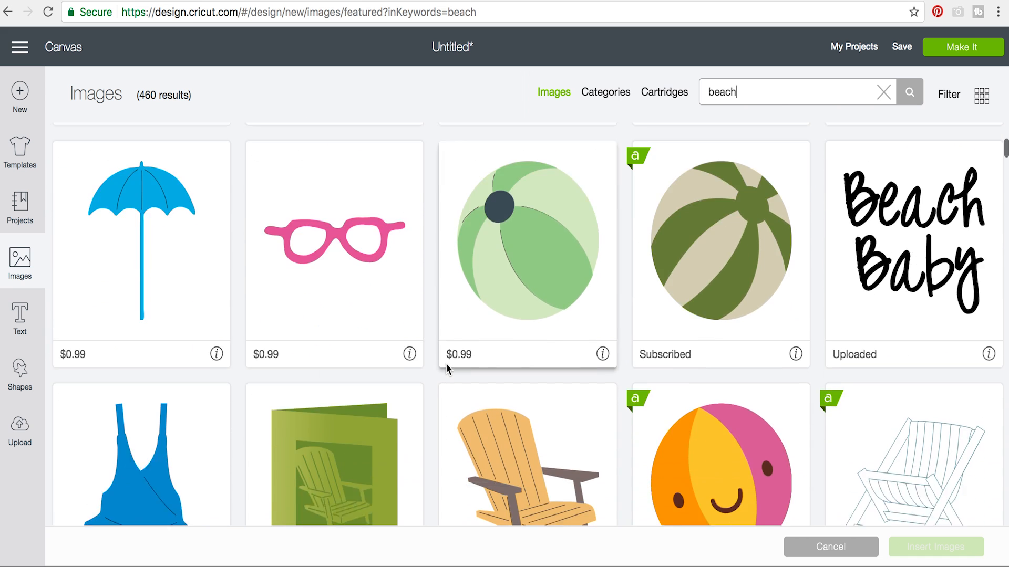
scroll(445, 364, down, 10)
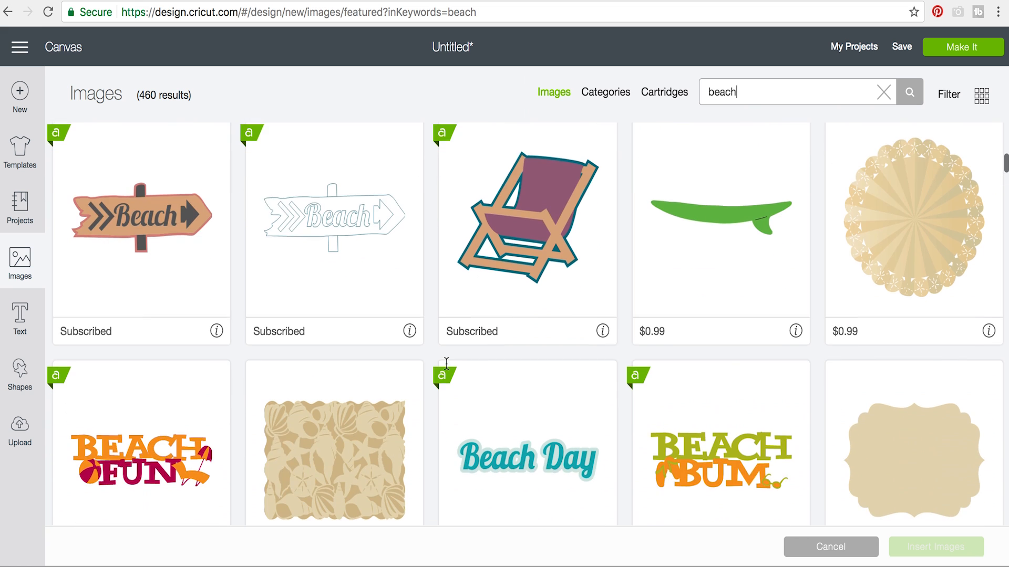
scroll(446, 364, down, 7)
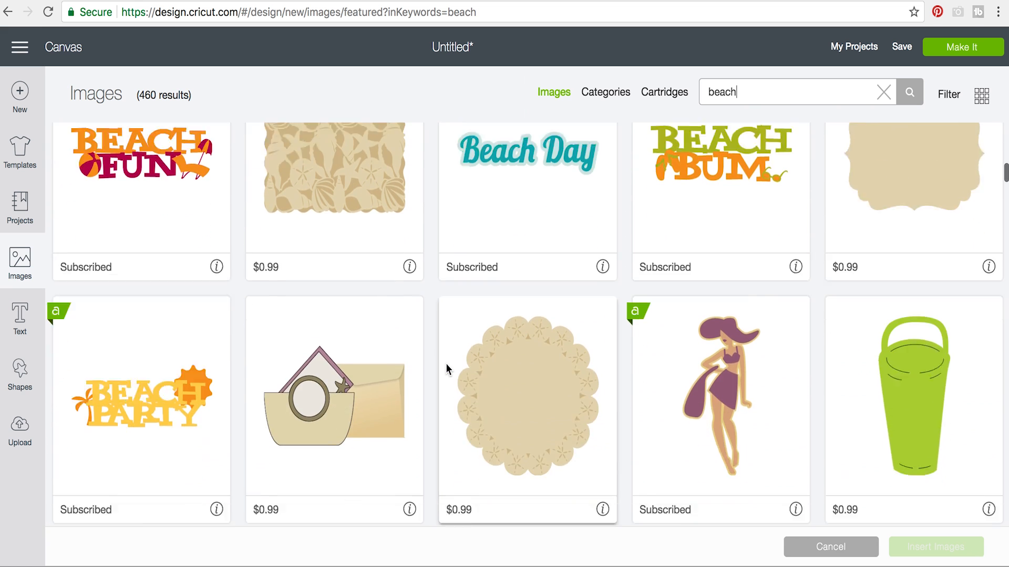
scroll(446, 364, down, 6)
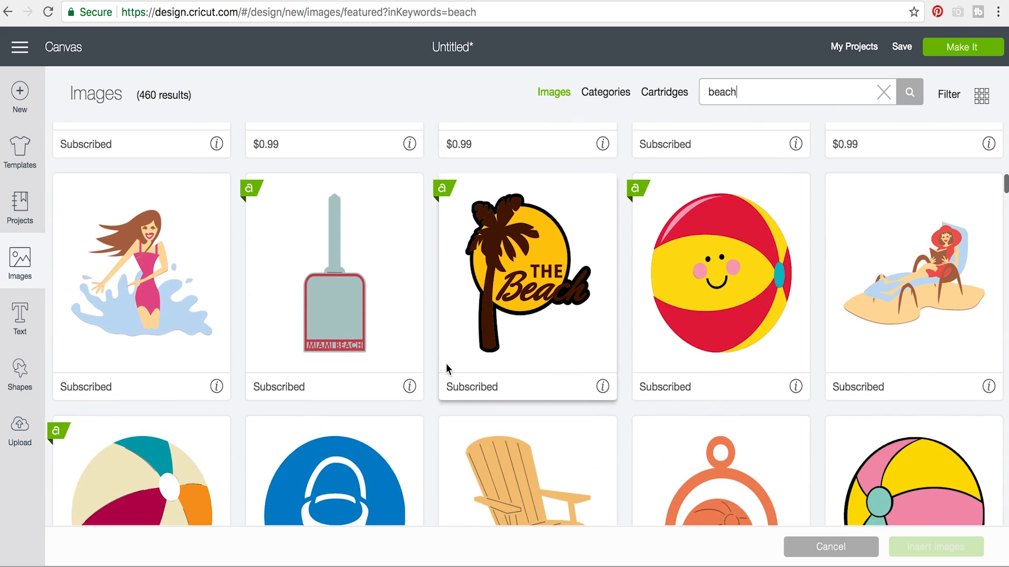
scroll(446, 363, down, 1)
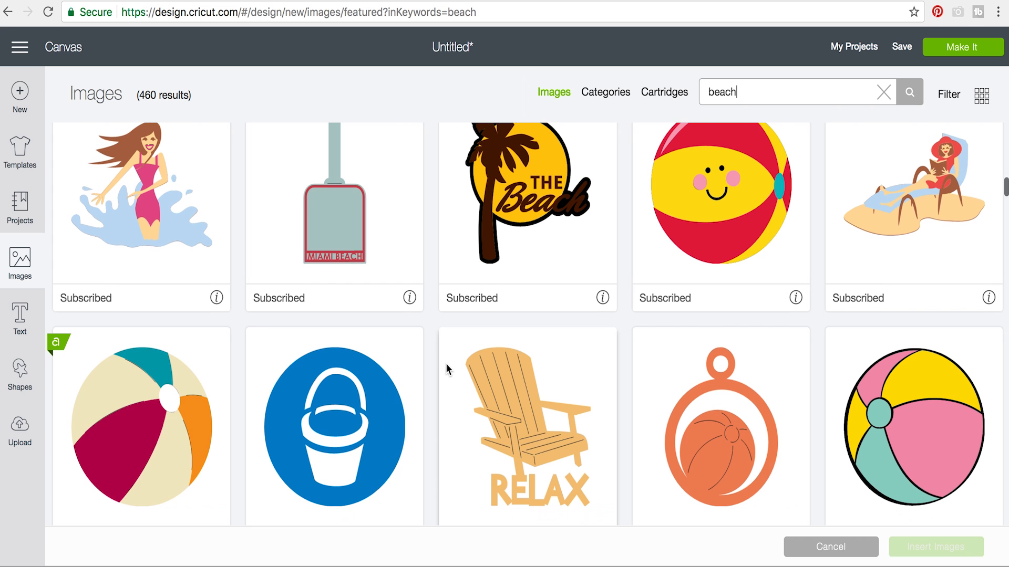
scroll(446, 364, down, 5)
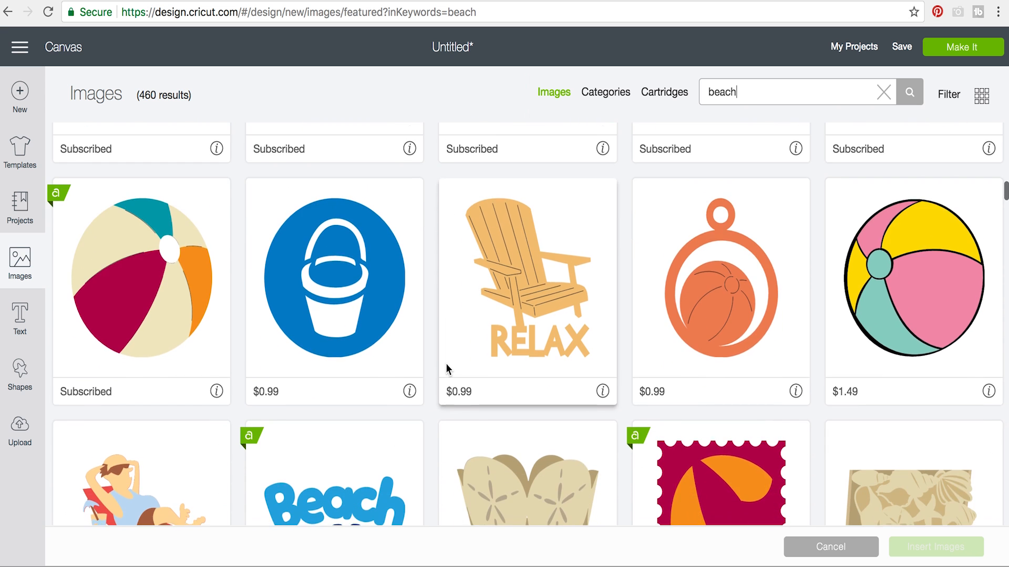
scroll(446, 364, down, 3)
scroll(445, 363, down, 5)
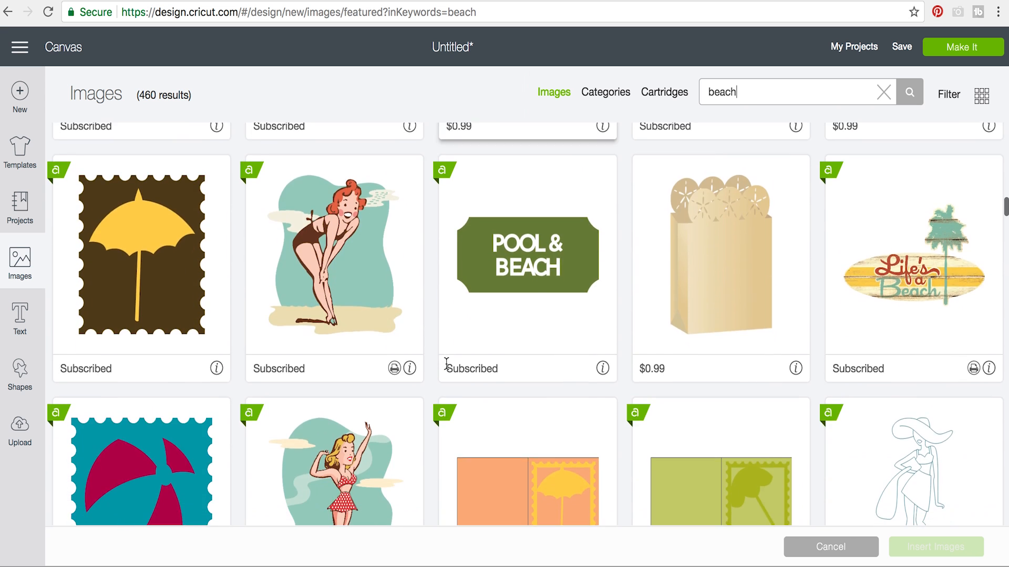
scroll(445, 364, down, 12)
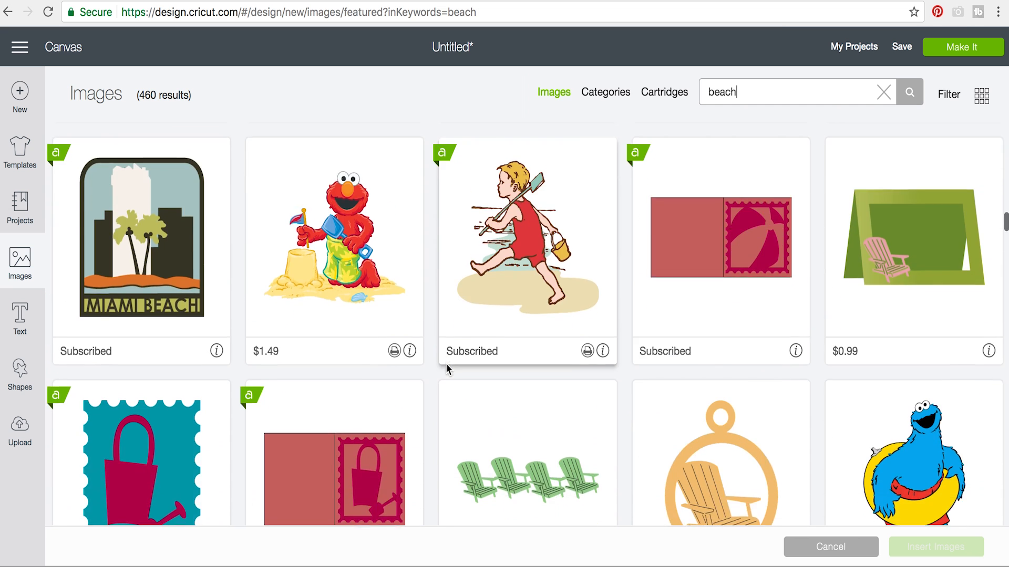
scroll(446, 364, down, 13)
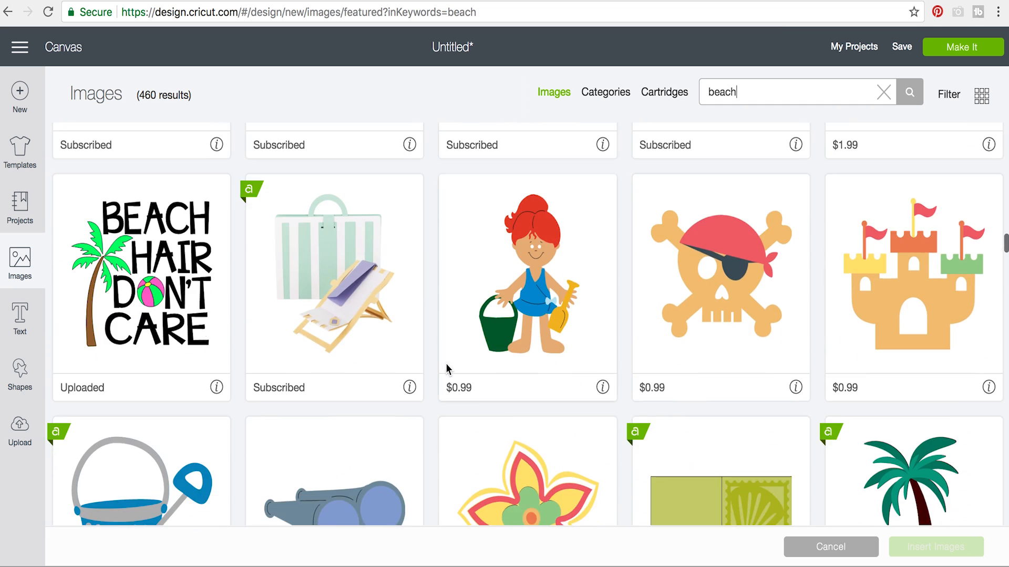
scroll(445, 364, down, 4)
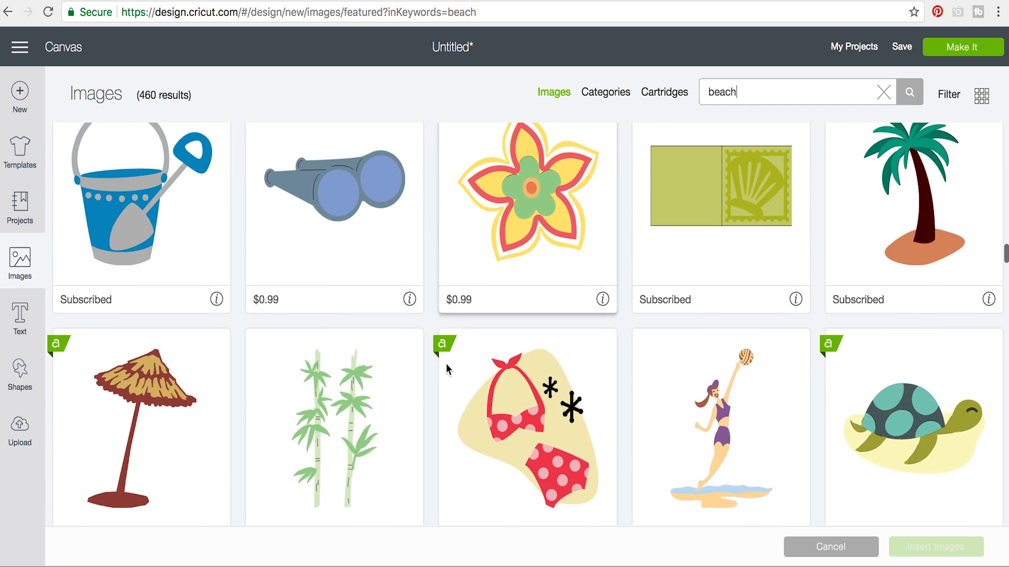
scroll(472, 363, down, 5)
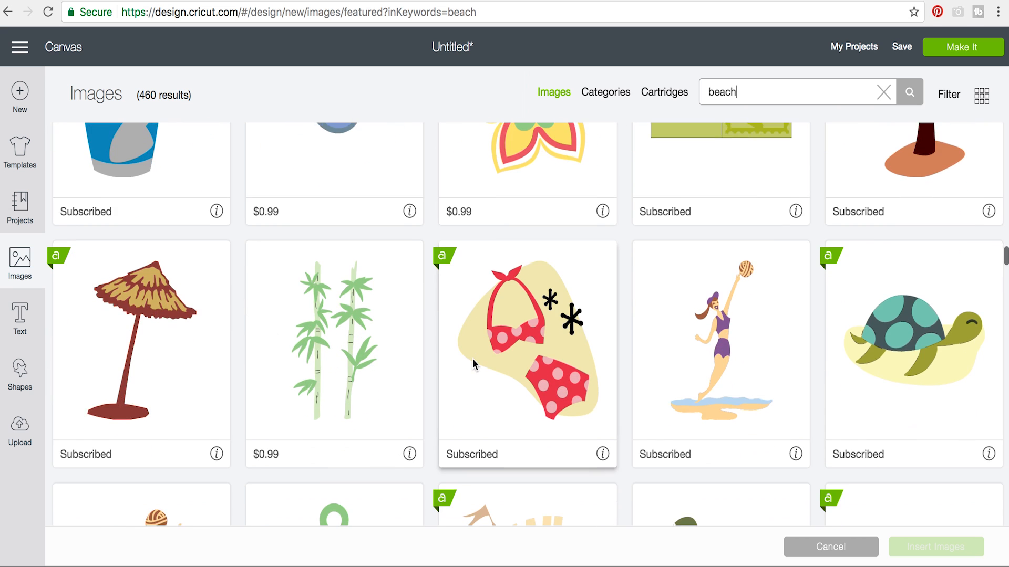
Insert the sea turtle image from the beach results and place it over the middle of the Summer Fun text
scroll(473, 363, down, 3)
scroll(473, 360, up, 2)
click(896, 199)
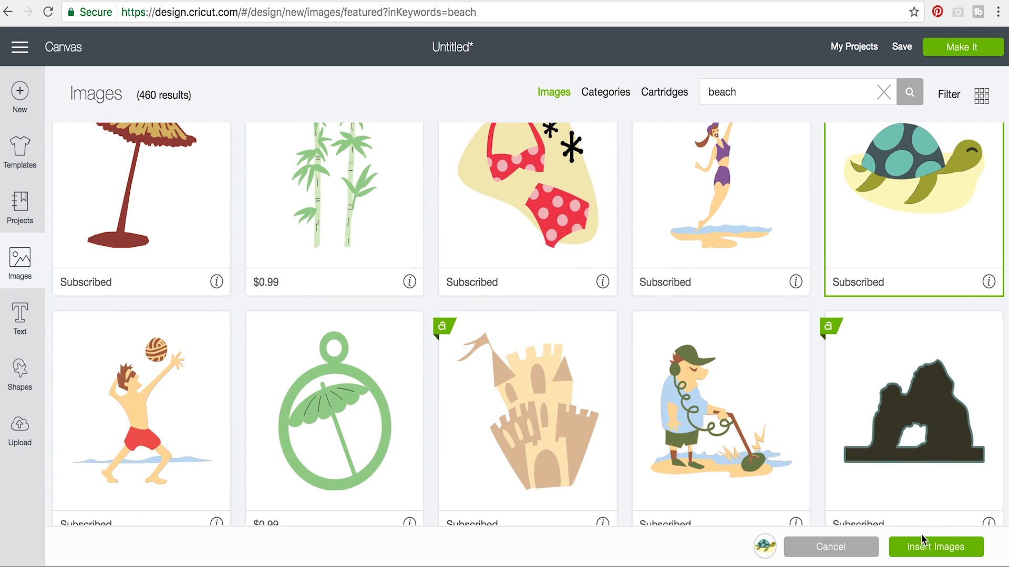
click(921, 536)
drag(450, 293, 452, 257)
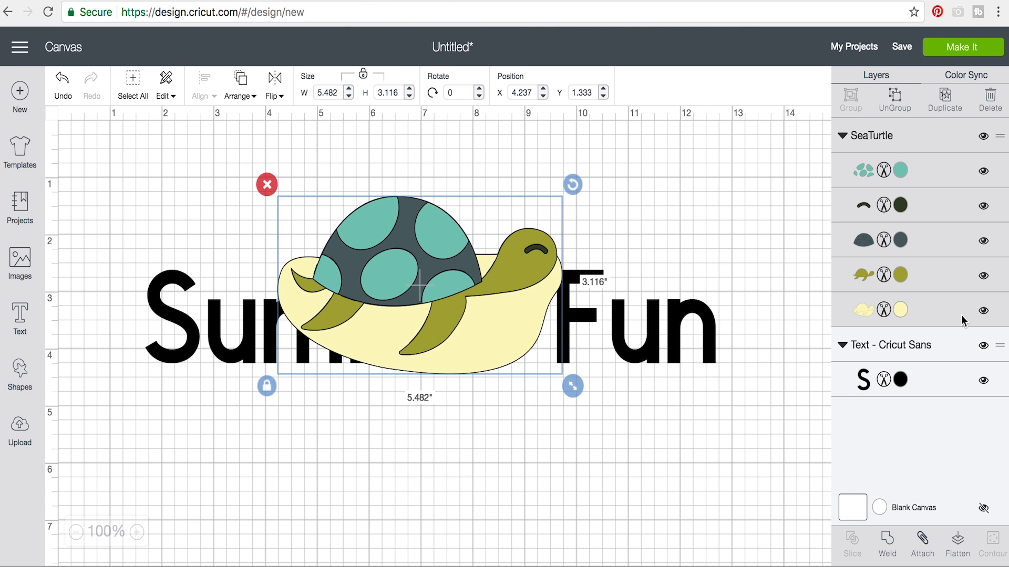
Hide the turtle's pale yellow background layer and enlarge the turtle to about 7 inches wide over the text
click(983, 312)
drag(489, 342, 546, 391)
drag(599, 416, 700, 473)
drag(533, 367, 489, 336)
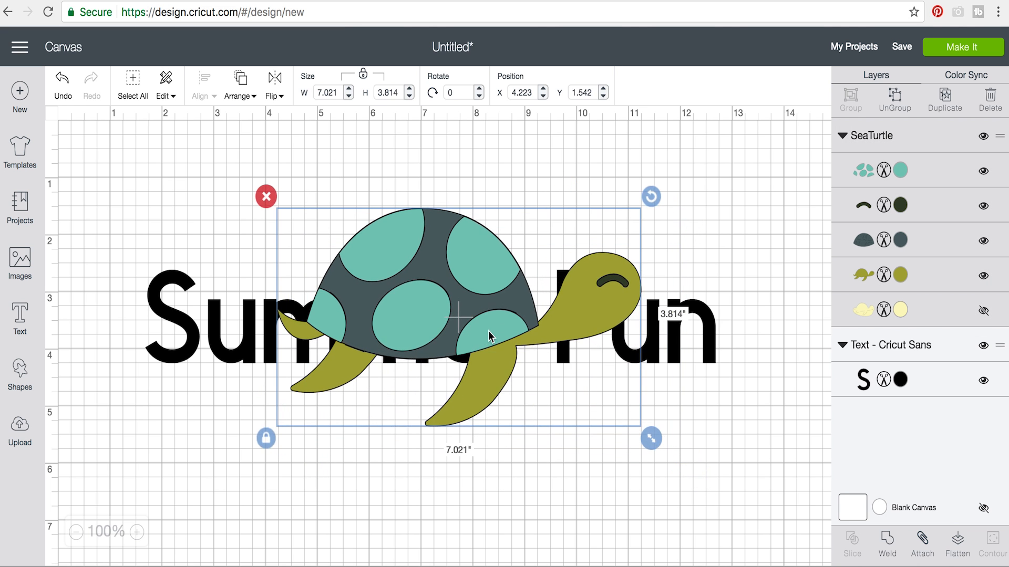
Enlarge the Summer Fun text to about 12.1 inches wide and recentre it behind the turtle
click(684, 342)
drag(725, 371, 782, 413)
drag(693, 349, 679, 324)
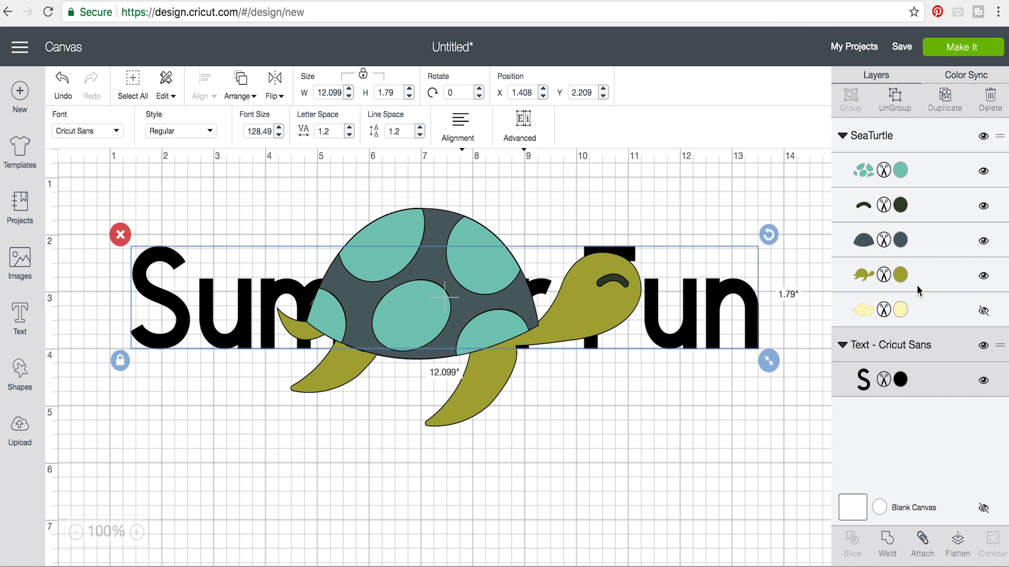
Hide the turtle's dark shell, teal spots and eye layers, leaving only the olive body layer
click(983, 244)
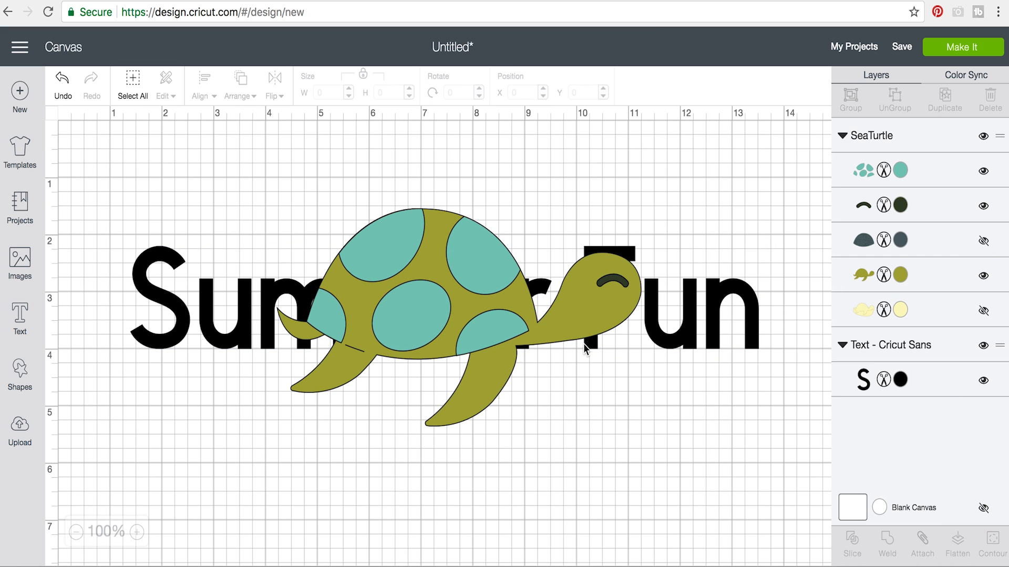
click(982, 171)
click(985, 208)
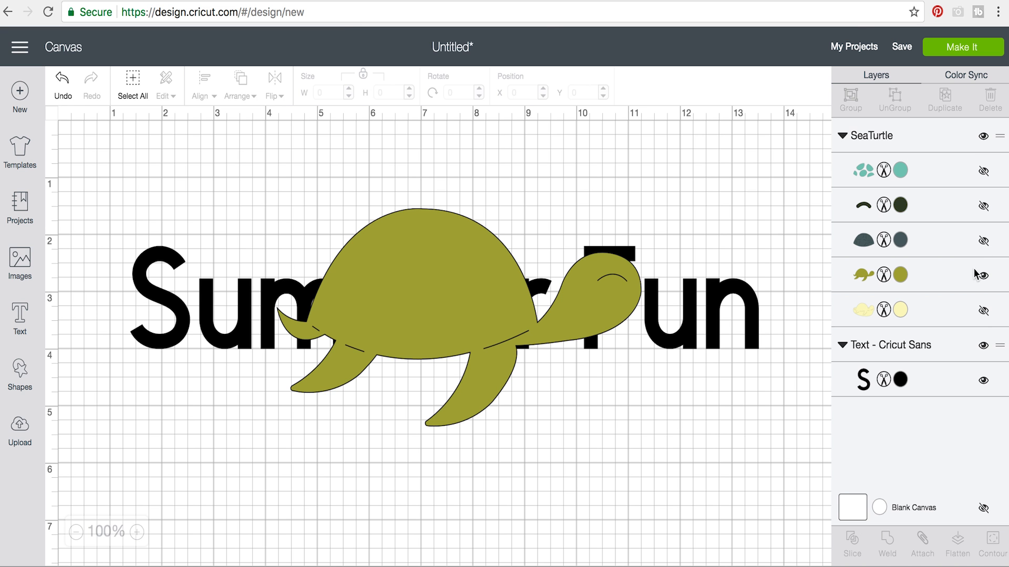
Enlarge the olive turtle to about 8.56 inches wide and centre it over the Summer Fun text
drag(455, 331, 374, 348)
drag(540, 424, 617, 466)
drag(414, 337, 486, 316)
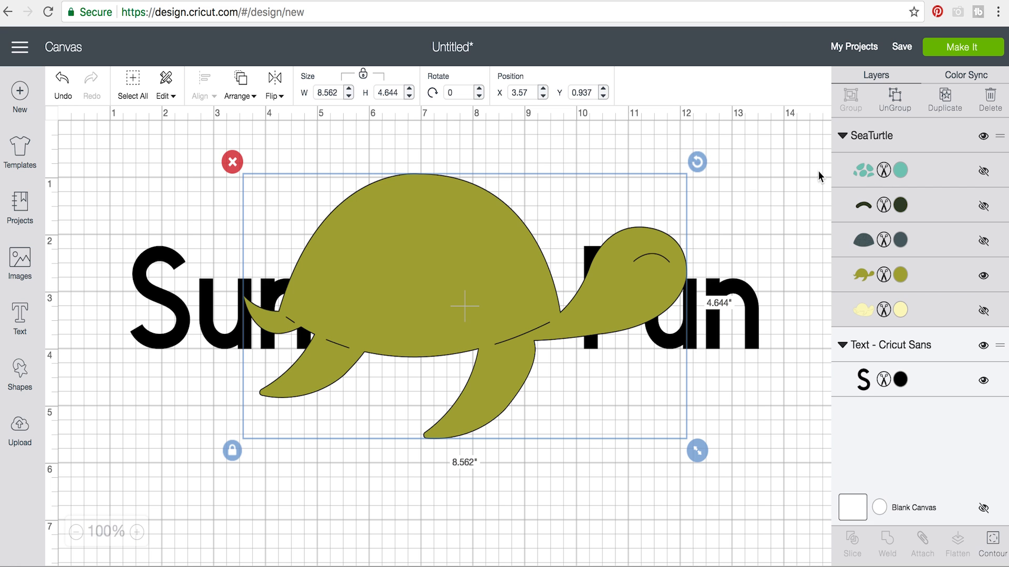
mouse_move(422, 352)
mouse_down()
mouse_move(422, 366)
mouse_move(424, 356)
mouse_up()
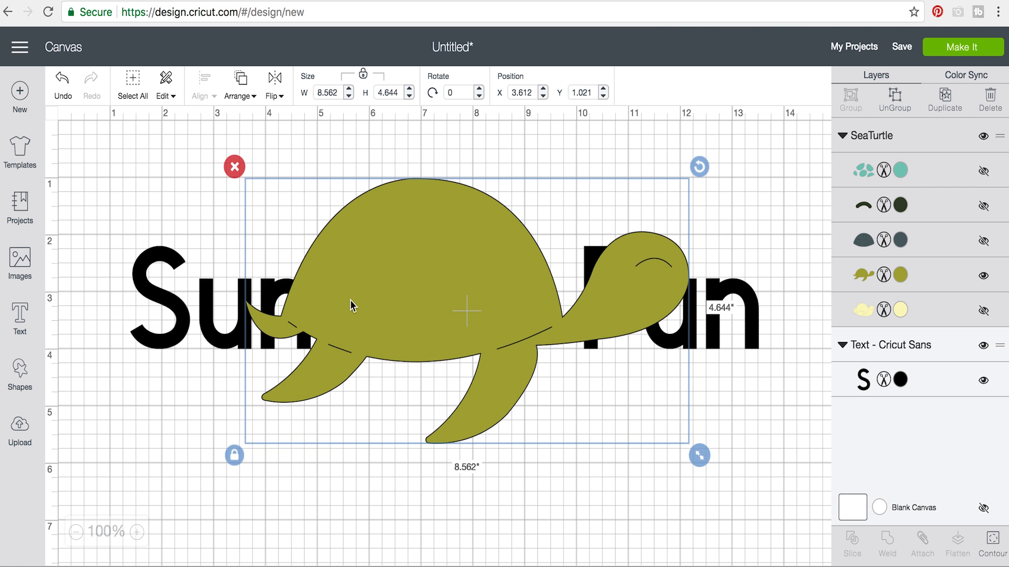
Copy and paste the Summer Fun text and place the duplicate below the original design
click(736, 290)
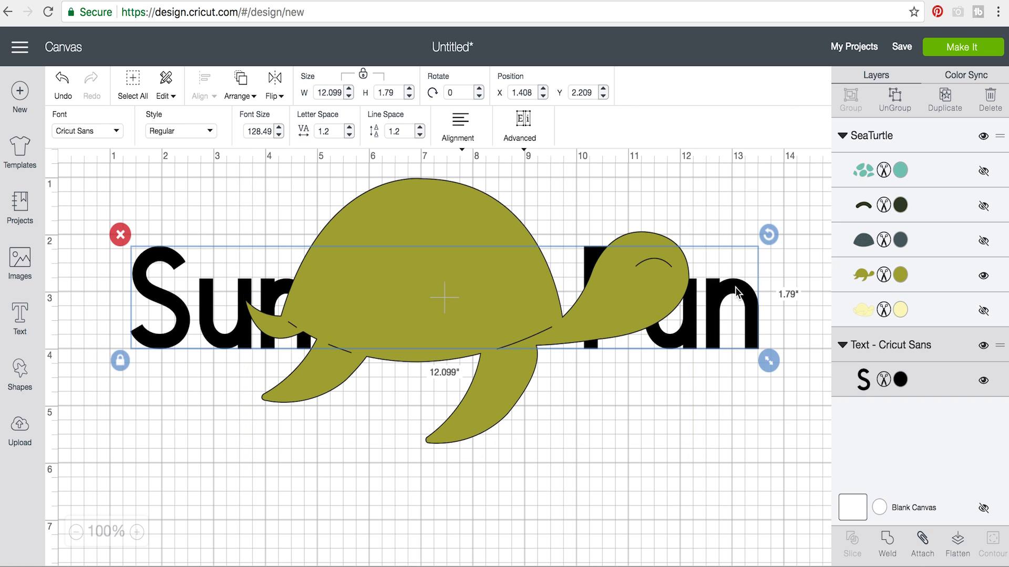
key(super+c)
key(super+v)
drag(732, 354, 716, 493)
Shift the turtle slightly up over the original text, select both together, and slice them
drag(620, 287, 651, 193)
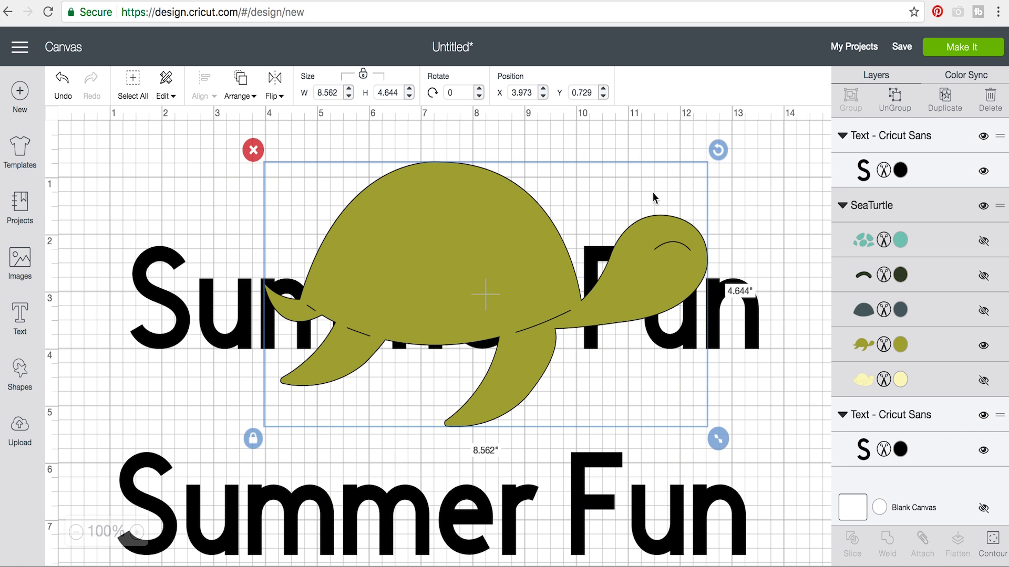
drag(171, 233, 424, 344)
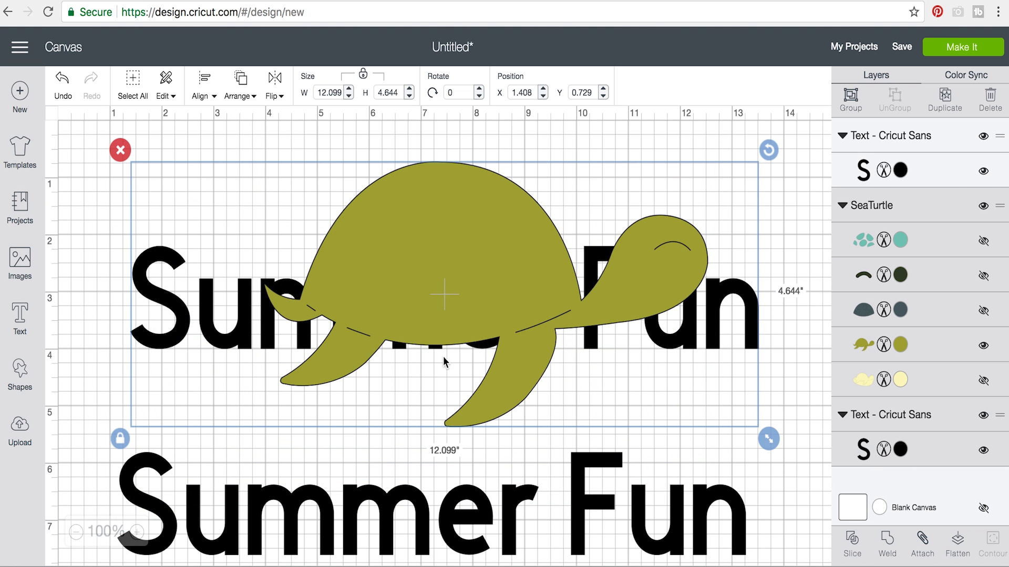
click(856, 538)
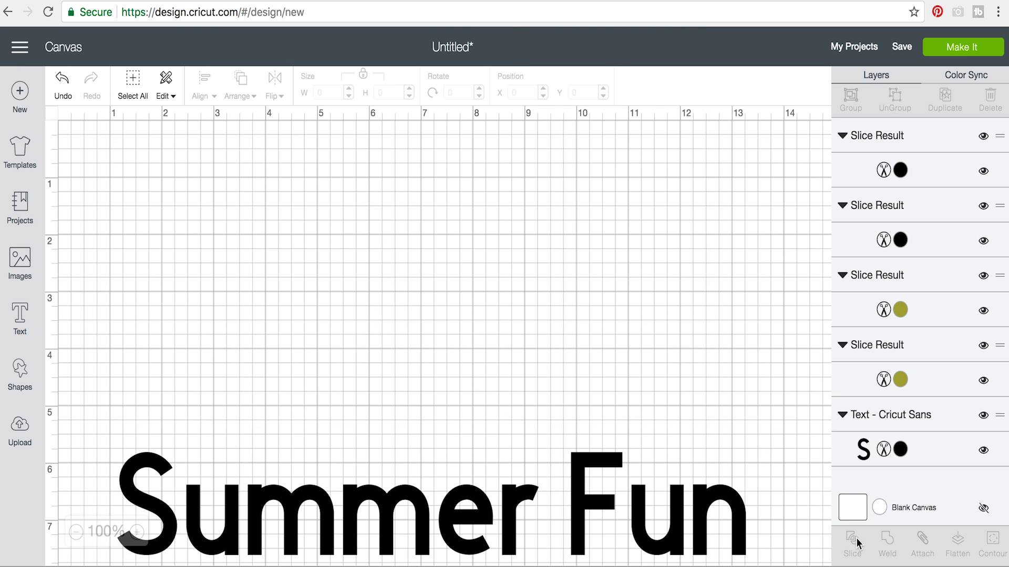
Move the cut-out turtle and the black overlapping letter pieces away from the other slice results into empty canvas space
drag(523, 239, 494, 270)
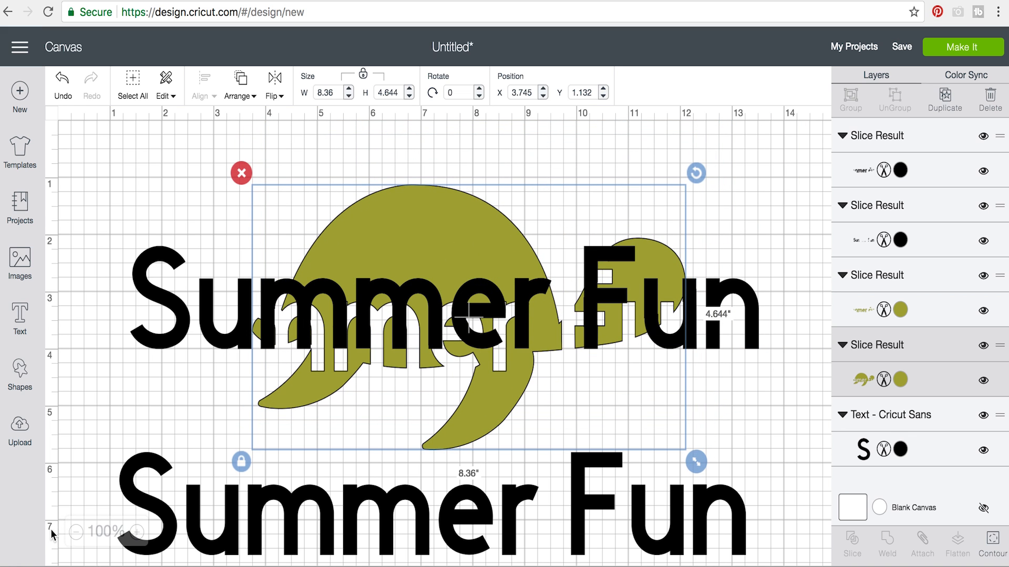
click(77, 532)
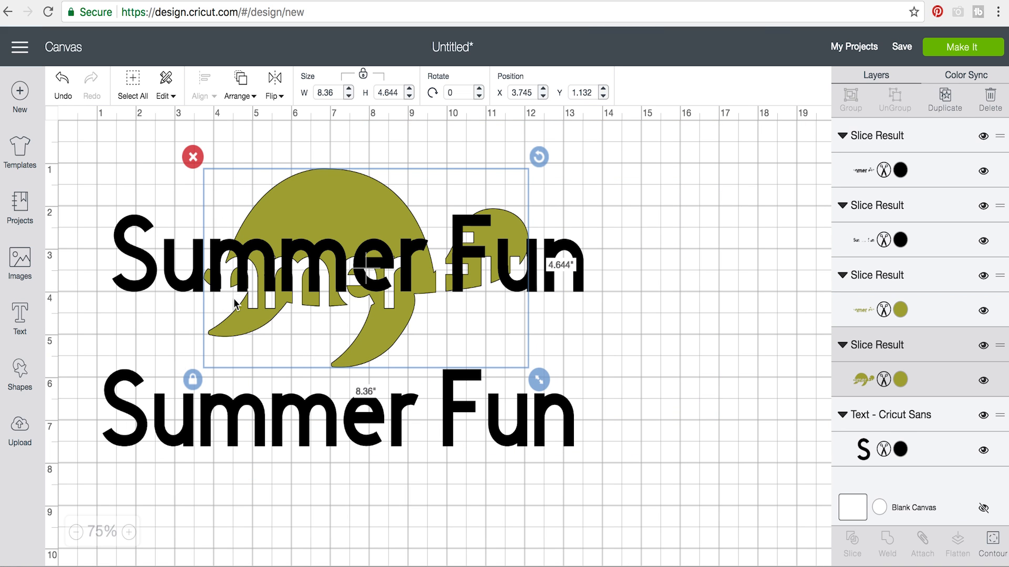
click(76, 532)
drag(247, 184, 569, 332)
drag(391, 215, 724, 216)
Move the remaining black letter fragments to empty space below and fit the olive letter pieces into their gaps
drag(405, 225, 727, 396)
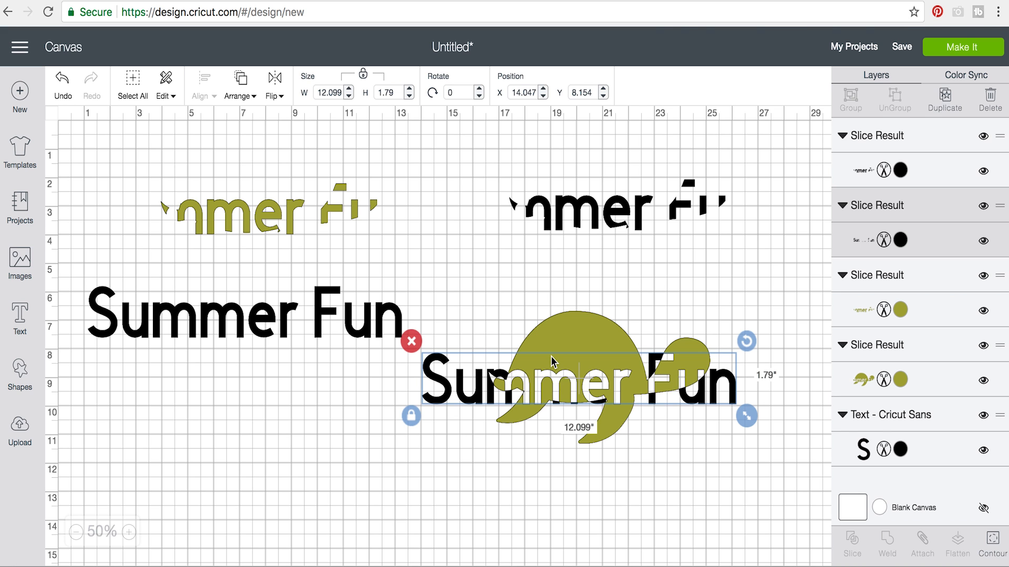
drag(452, 389, 305, 554)
drag(284, 226, 440, 523)
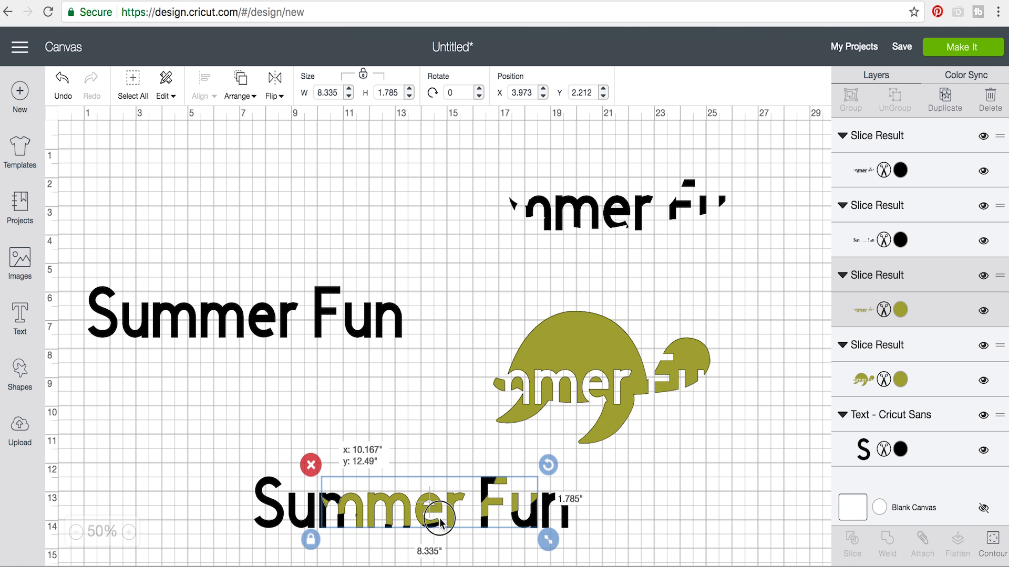
drag(440, 522, 439, 522)
click(558, 334)
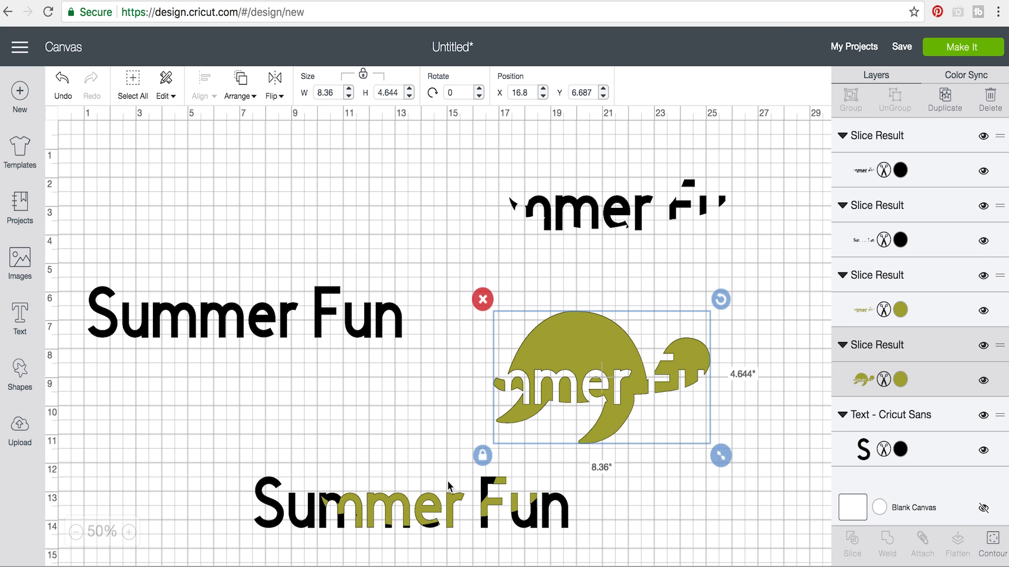
Fit the black letter fragments around the olive turtle cut-out and place a copy of the turtle above the intact Summer Fun text
drag(323, 525, 475, 399)
click(562, 338)
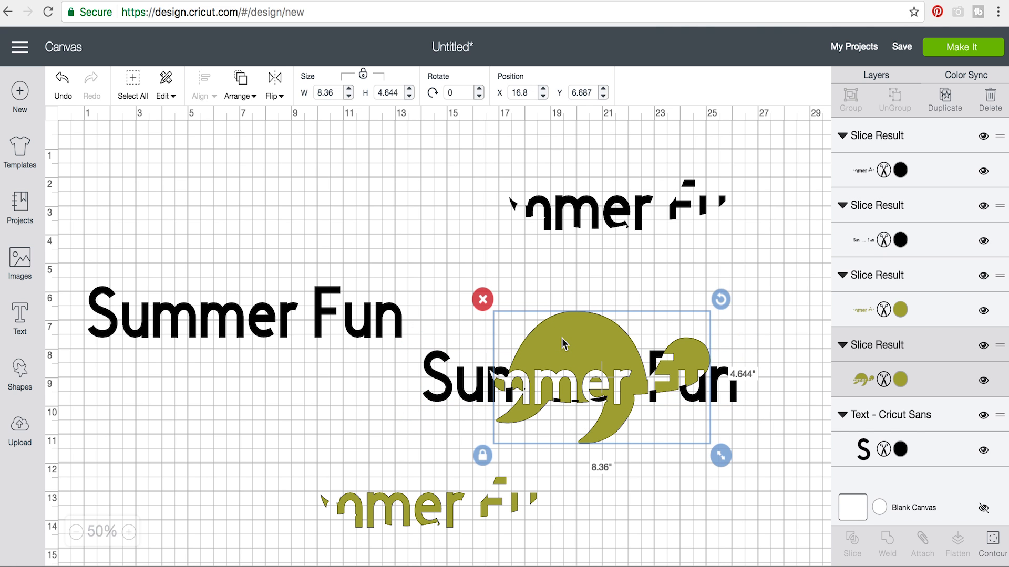
key(super+c)
key(super+v)
drag(604, 364, 248, 172)
Recolour the copied turtle black and bring the olive letter pieces up beside it
click(902, 169)
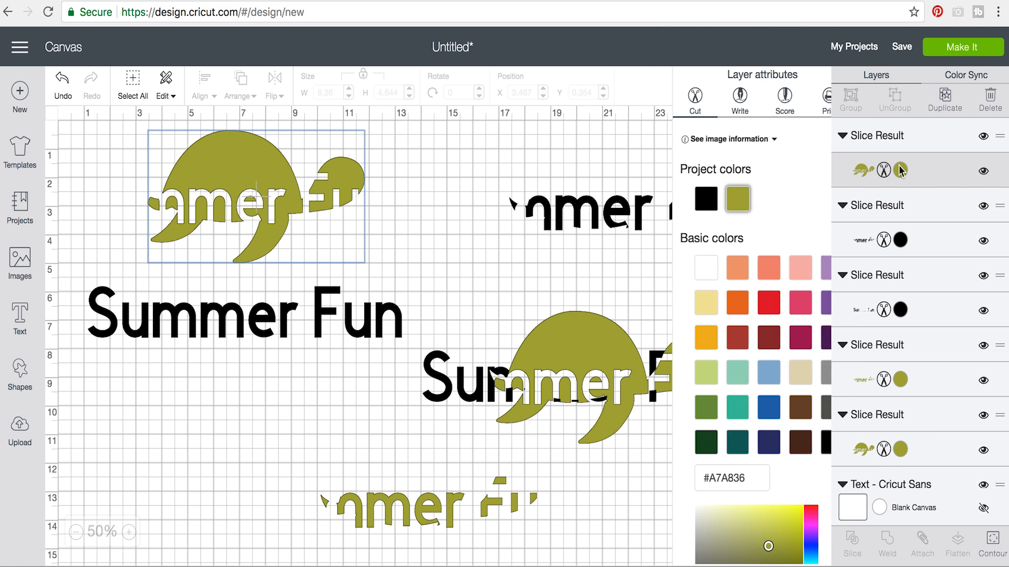
click(685, 199)
drag(412, 496, 287, 272)
Place a copy of the black letter fragments below the intact Summer Fun text and delete the olive letter pieces
click(439, 378)
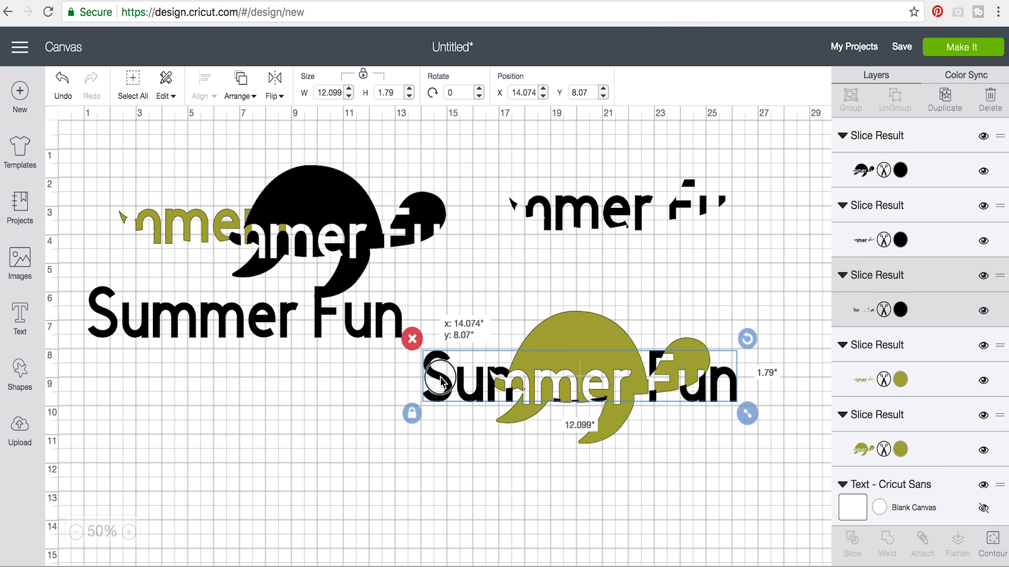
key(super+c)
key(super+v)
drag(441, 383, 126, 436)
click(168, 229)
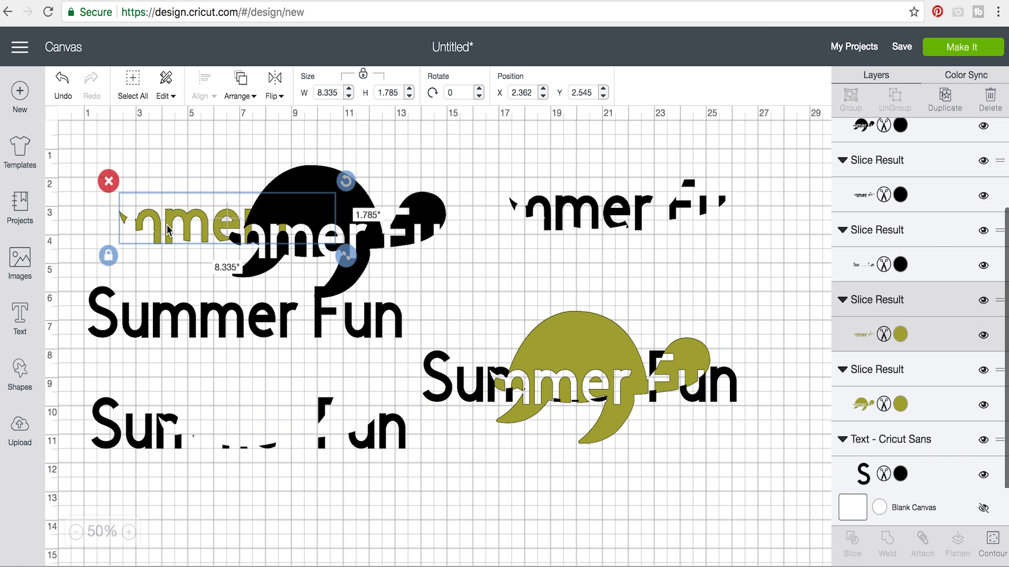
key(Delete)
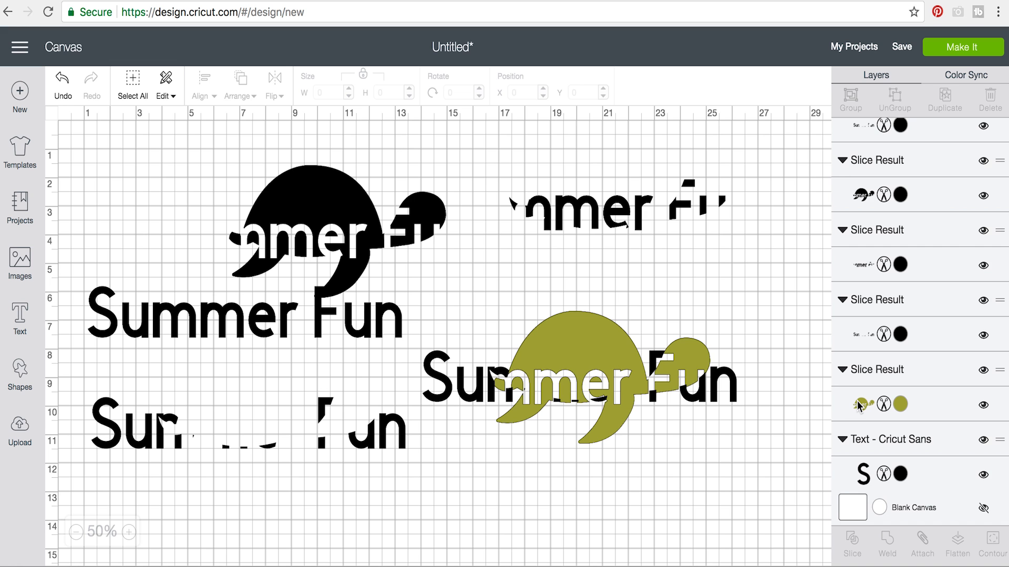
Recolour the copied letter fragments to the project's olive, #A7A836, and align them around the black turtle cut-out
click(360, 431)
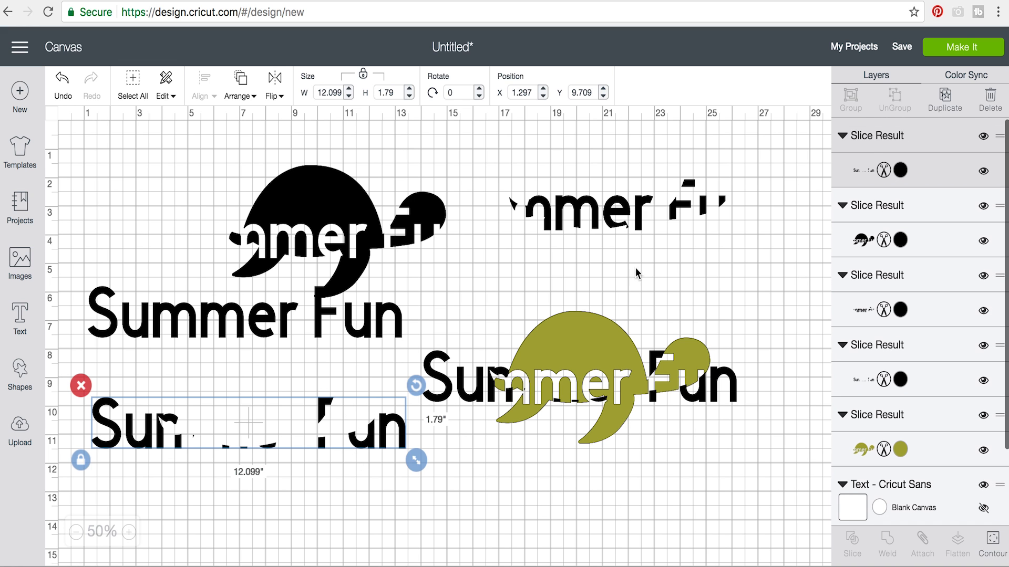
click(900, 169)
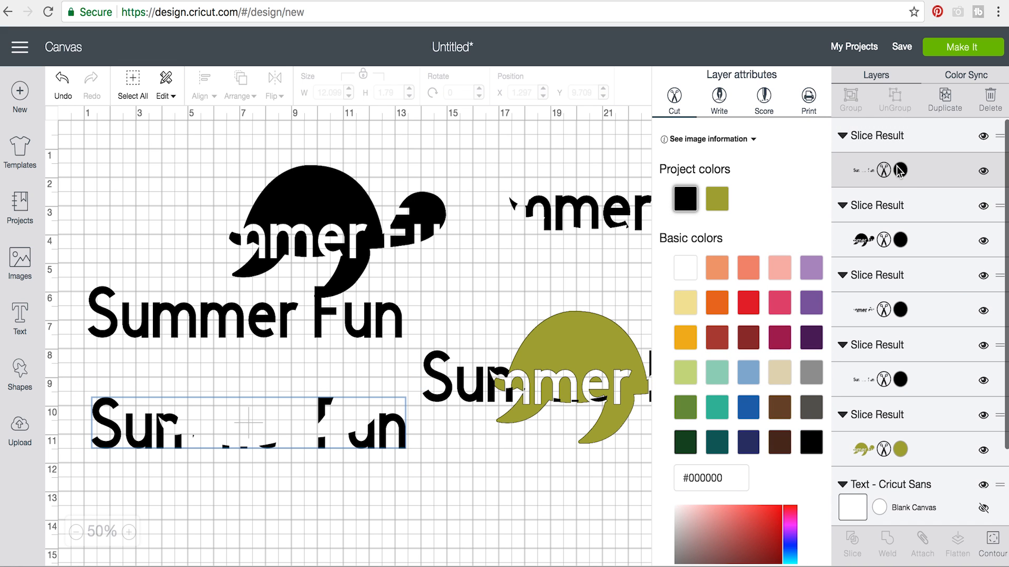
click(721, 201)
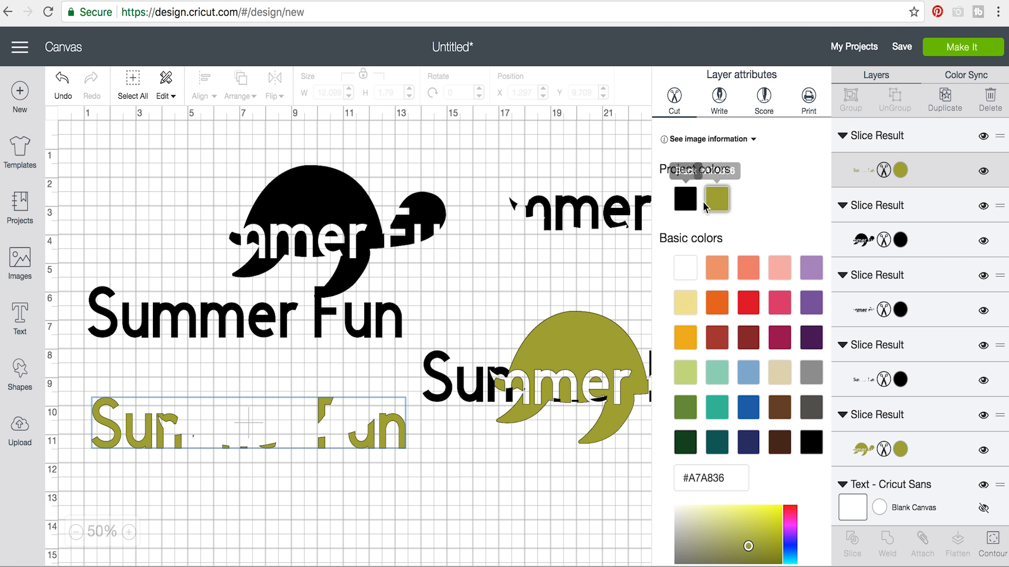
click(321, 443)
drag(321, 443, 391, 245)
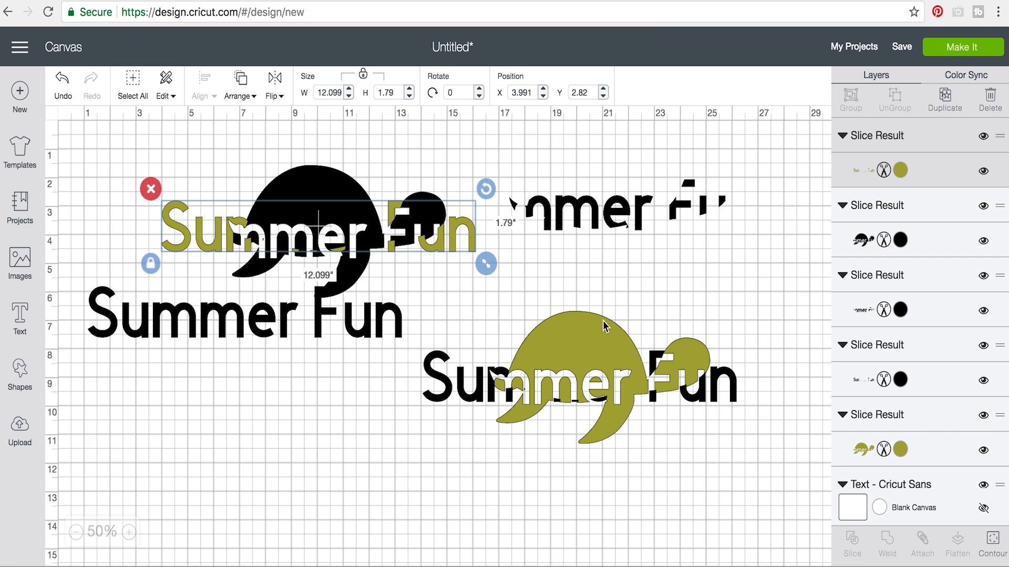
drag(450, 239, 444, 241)
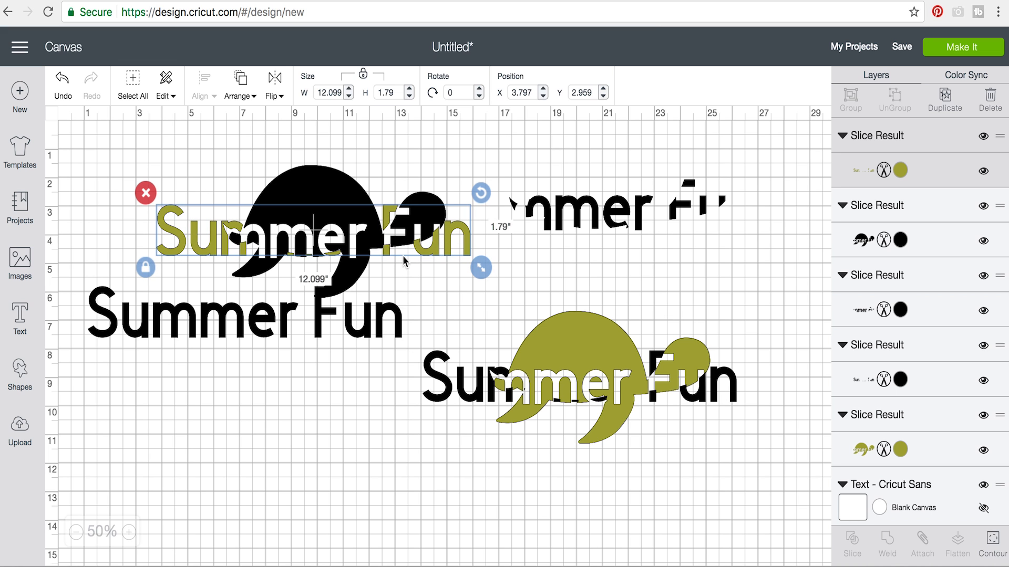
Delete the leftover black overlapping letter pieces and move the intact Summer Fun text down into empty canvas space
click(589, 208)
key(Delete)
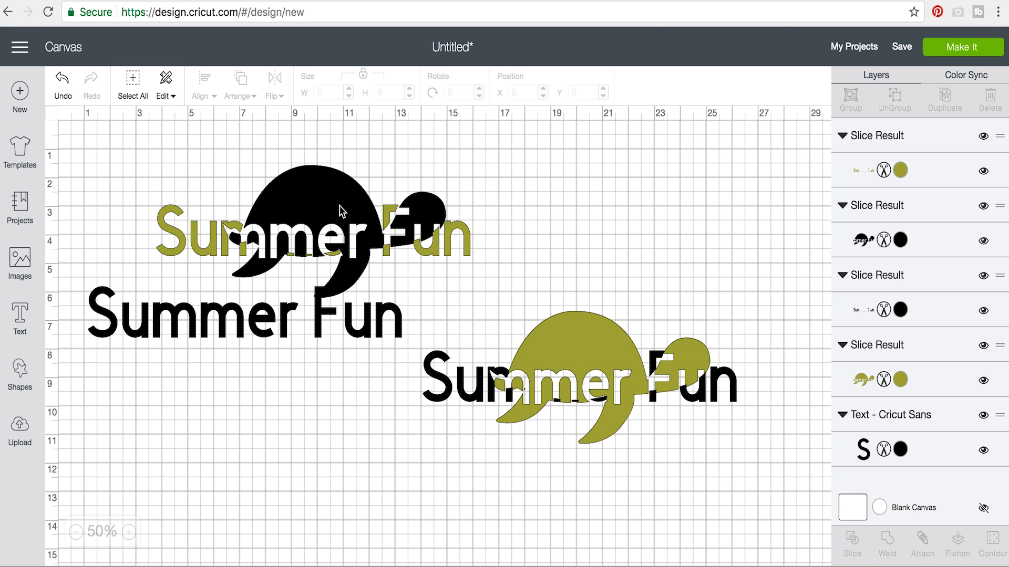
drag(273, 334, 281, 444)
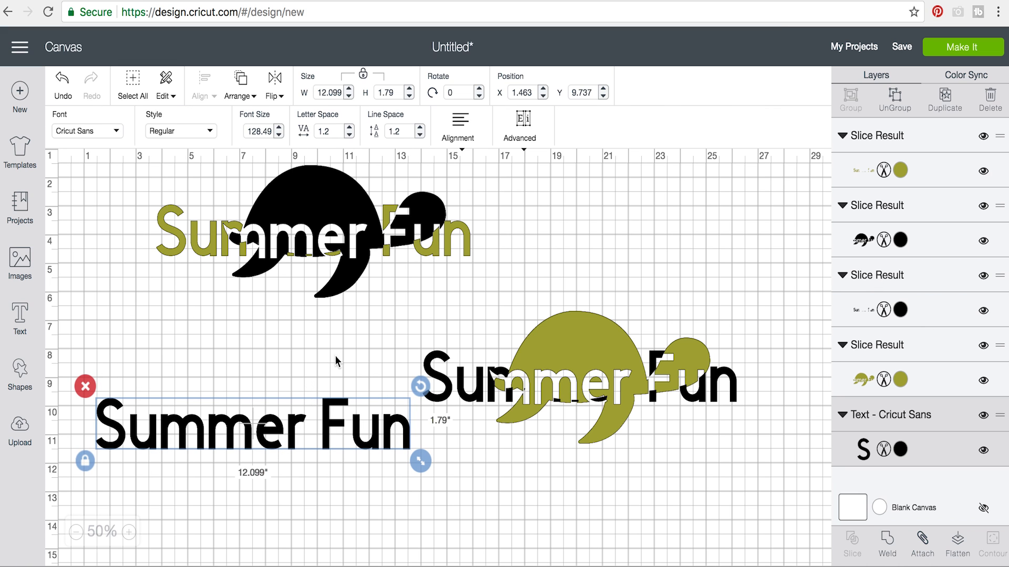
Insert the spotted sea turtle from the beach image results and place it over the intact Summer Fun text
click(20, 425)
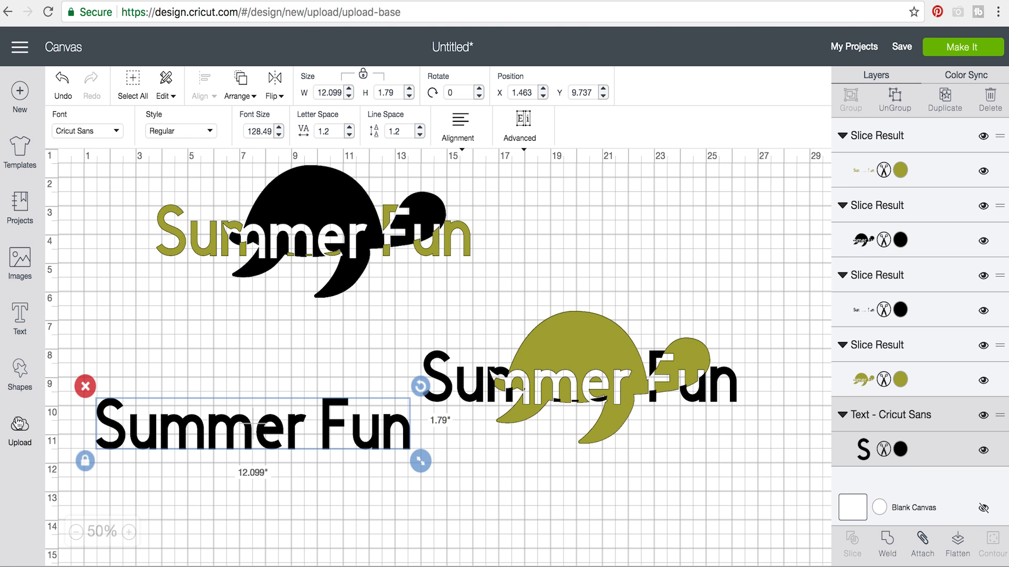
click(19, 257)
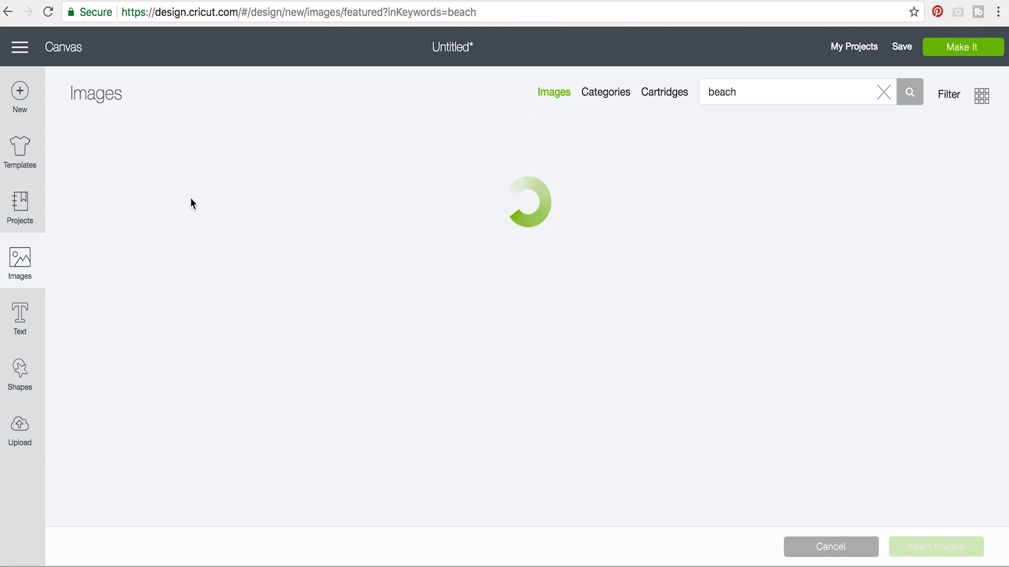
scroll(691, 353, down, 20)
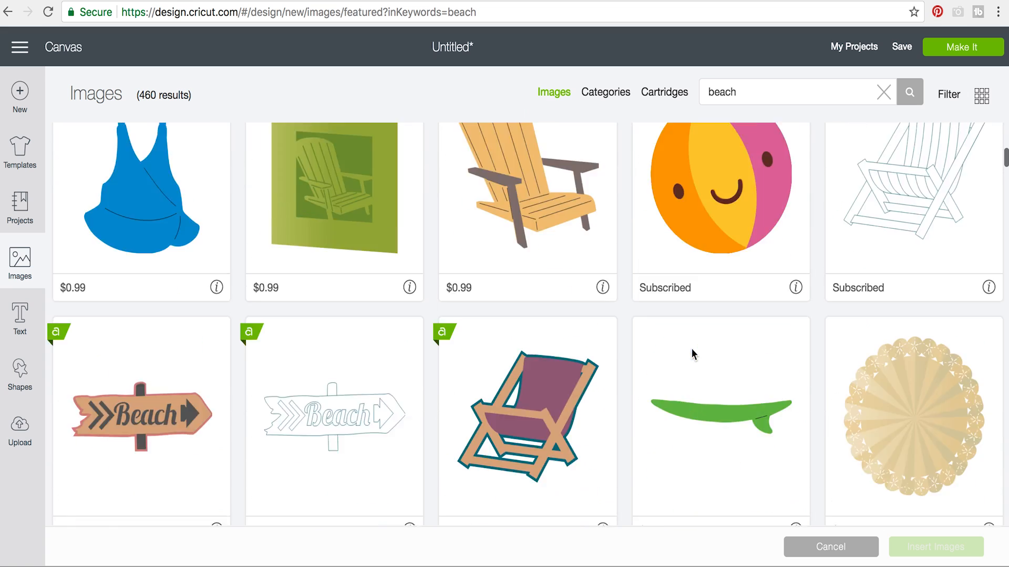
scroll(692, 354, down, 20)
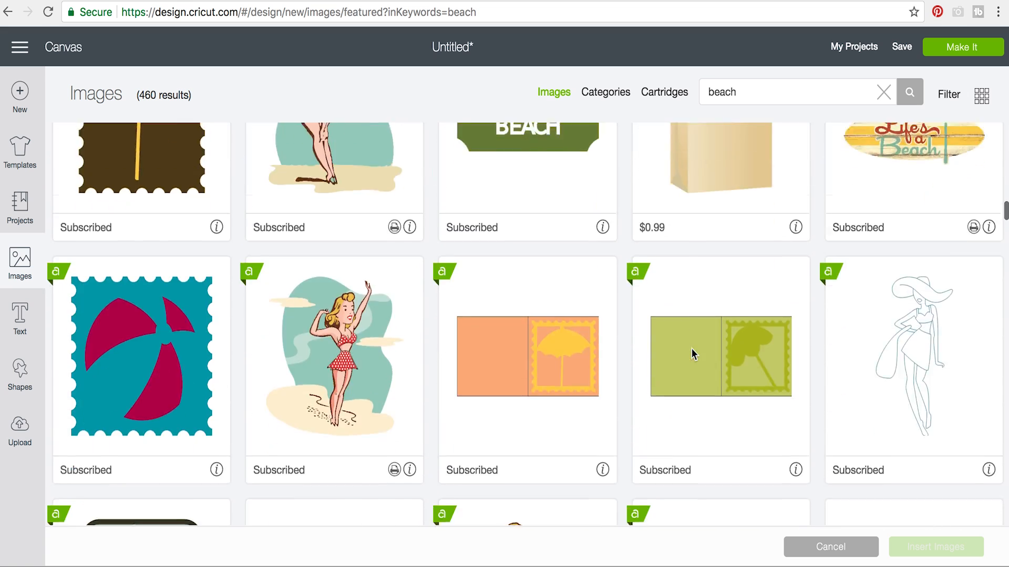
scroll(692, 349, down, 10)
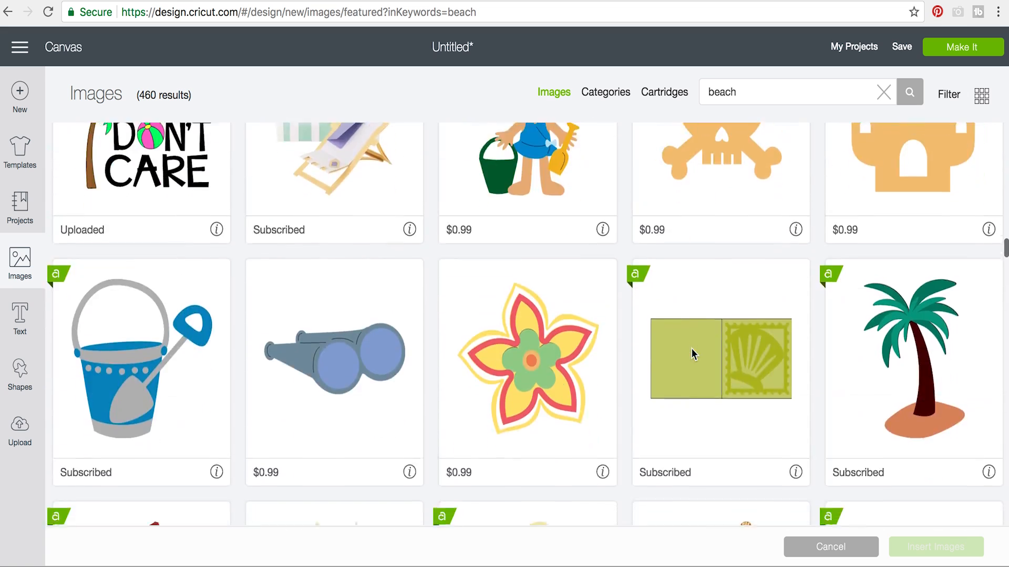
scroll(728, 474, down, 2)
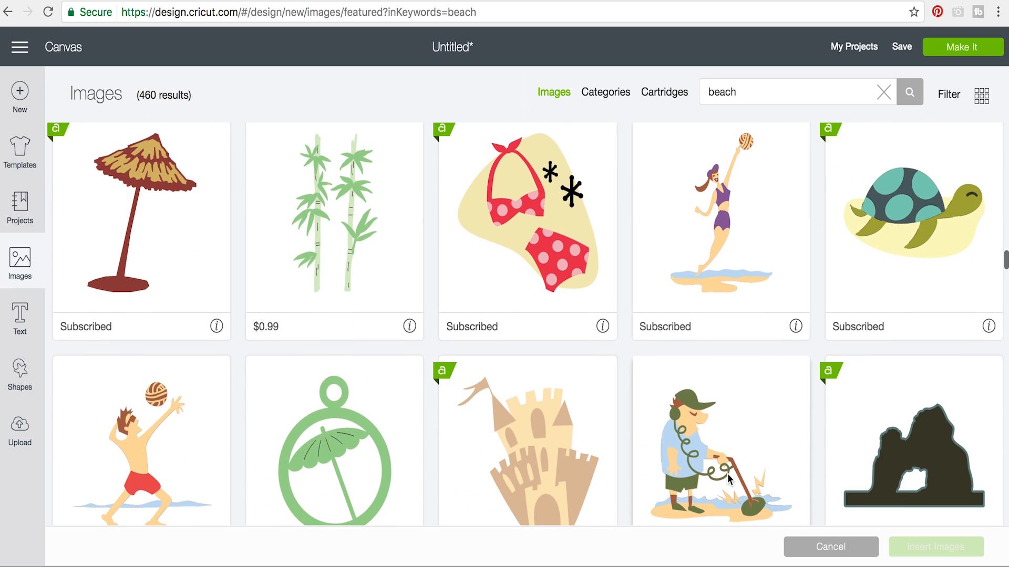
click(914, 220)
click(905, 542)
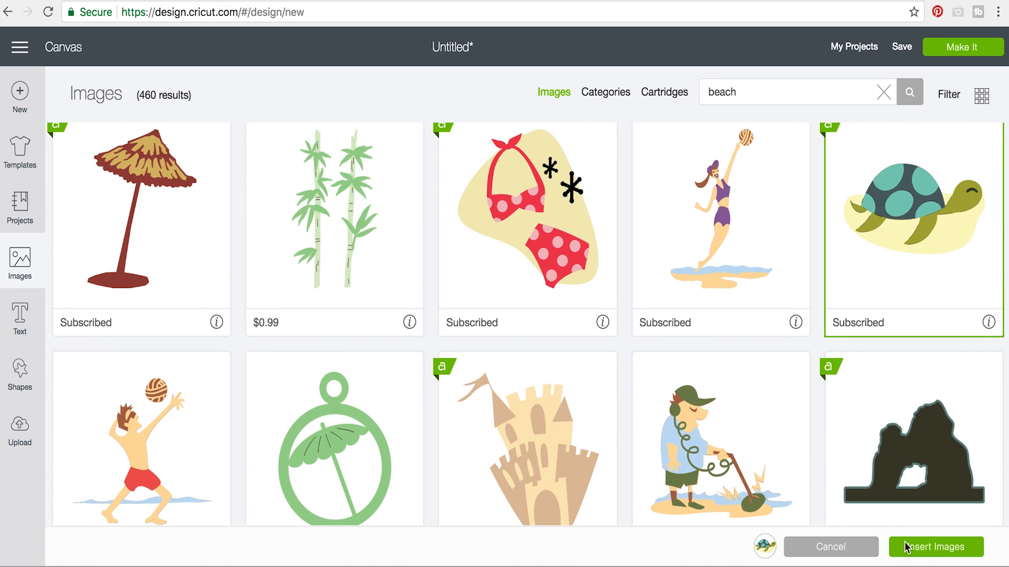
drag(165, 185, 227, 411)
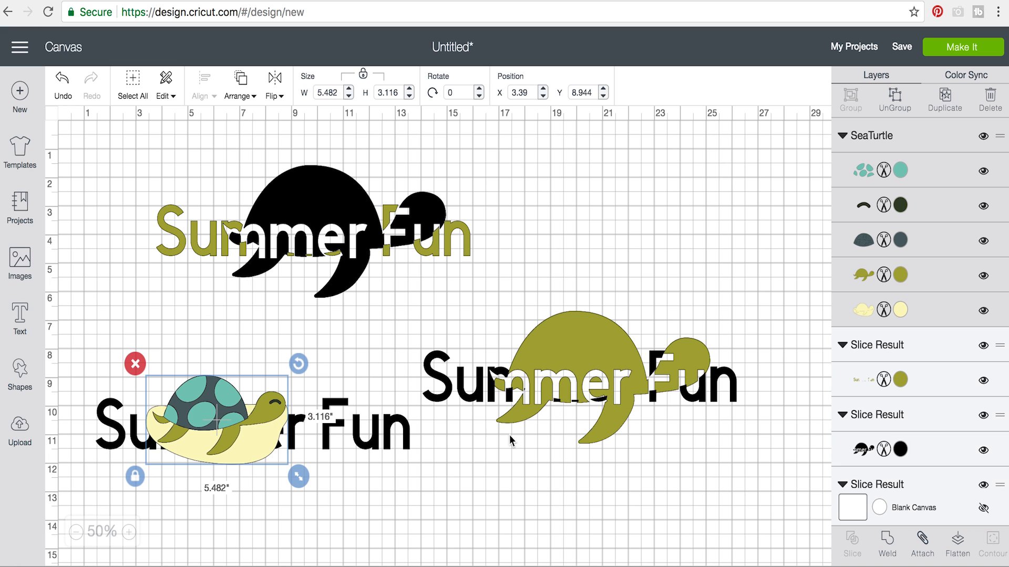
Delete the black turtle design with olive letters and move the olive turtle design up into its place
drag(605, 358, 601, 357)
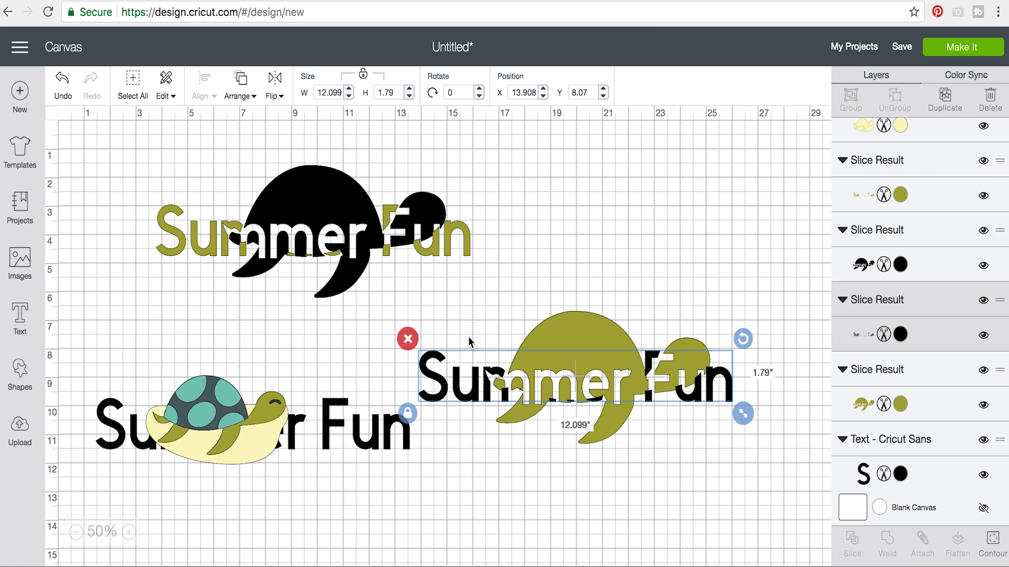
drag(418, 156, 330, 268)
key(Delete)
drag(482, 311, 428, 266)
Move the spotted turtle clear of the text, enlarge it to about 9.3 in wide, and hide its pale yellow background layer
drag(255, 420, 602, 374)
drag(645, 429, 744, 493)
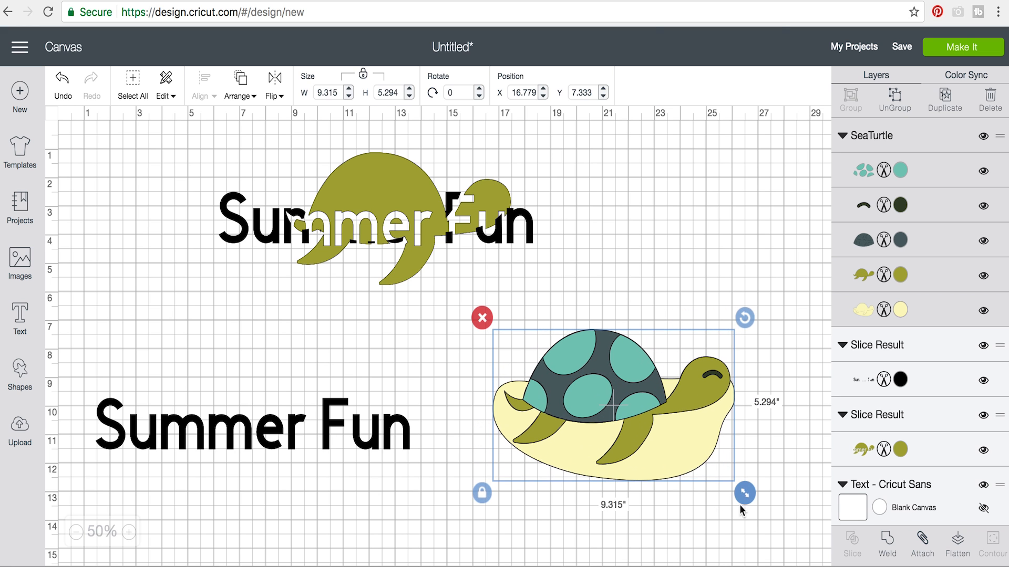
click(403, 188)
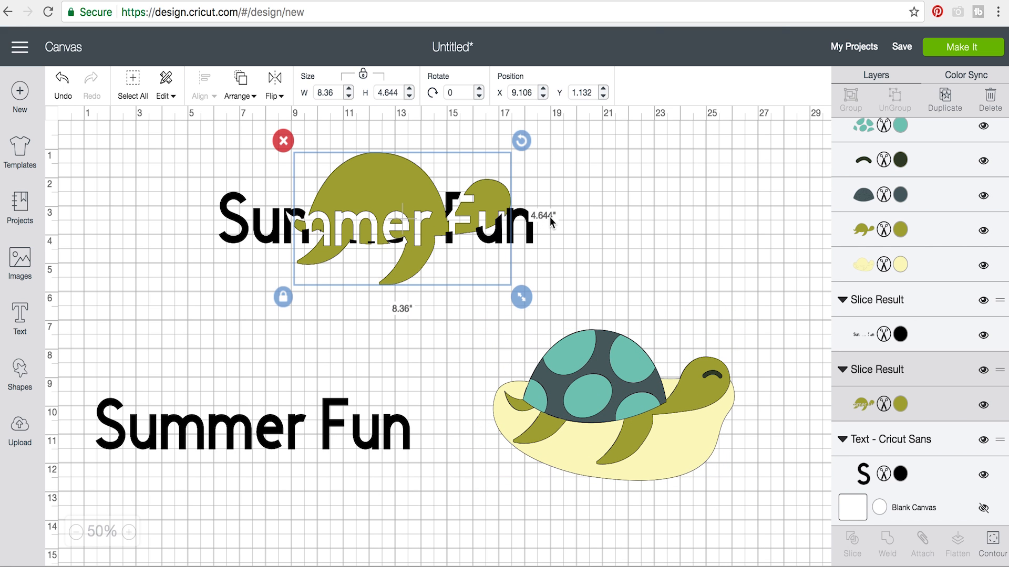
click(586, 356)
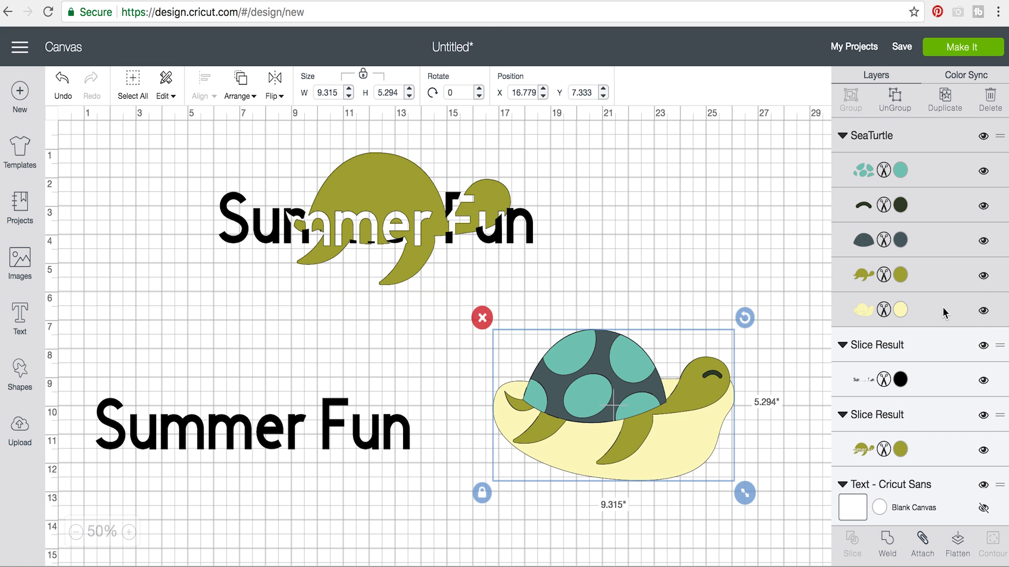
click(975, 311)
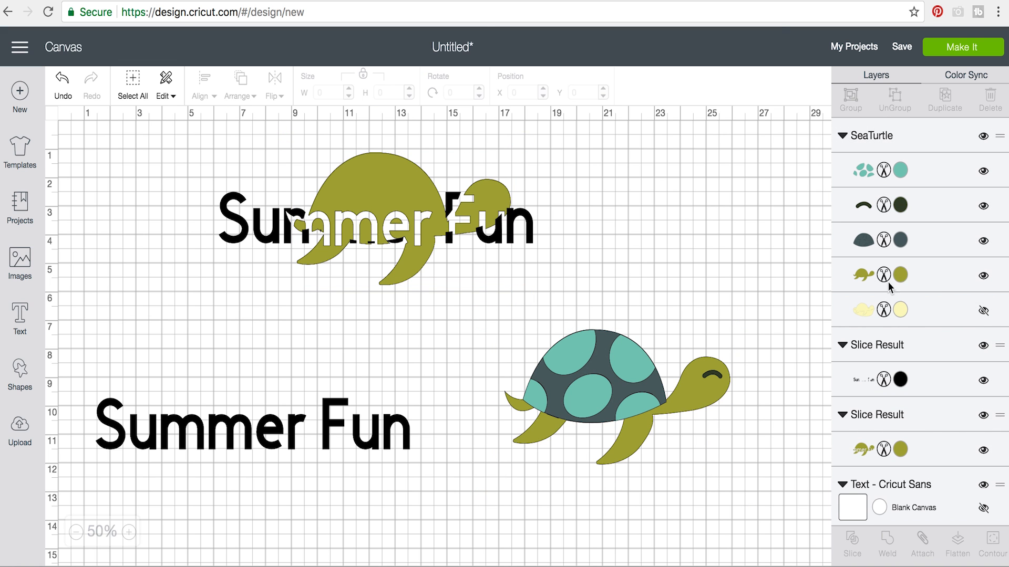
Set the spotted turtle's height to 4.644 in to match the olive cut-out and move it slightly right
click(571, 364)
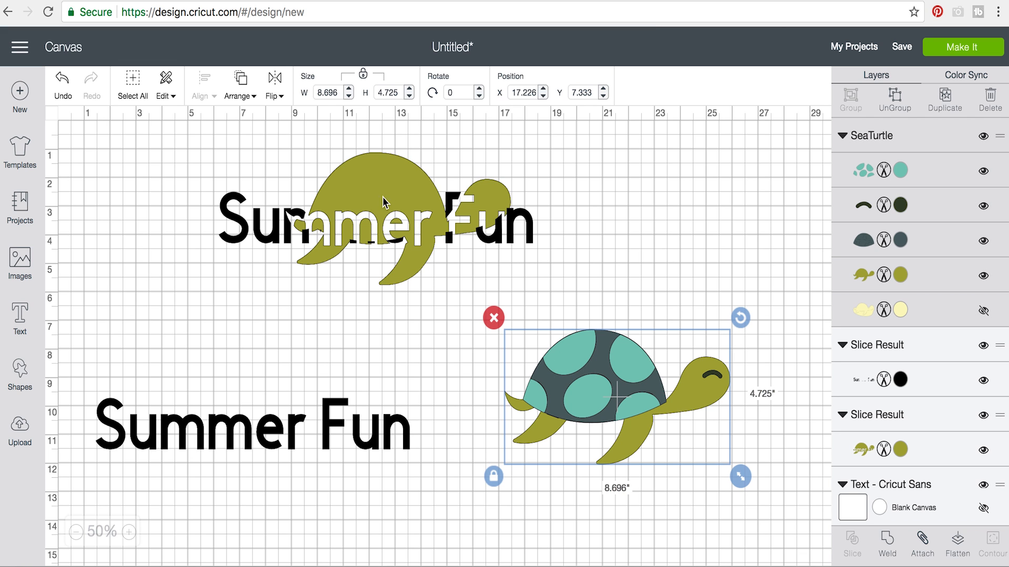
click(396, 91)
text(4.644)
key(Return)
click(380, 200)
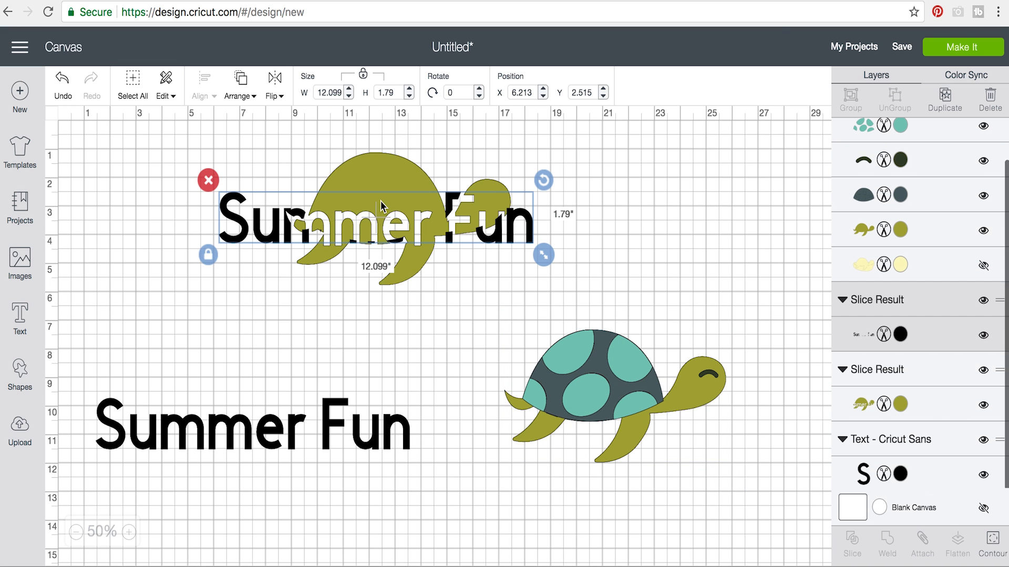
click(599, 358)
click(588, 368)
drag(588, 367, 645, 385)
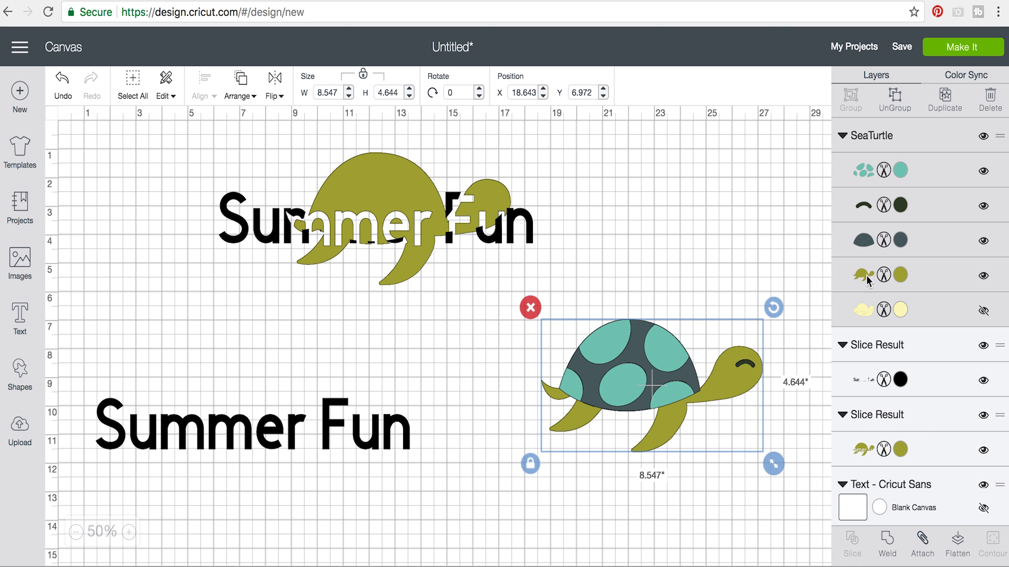
Hide the spotted turtle's olive body, dark shell and eye layers and position the teal spots over the olive turtle's shell
click(983, 277)
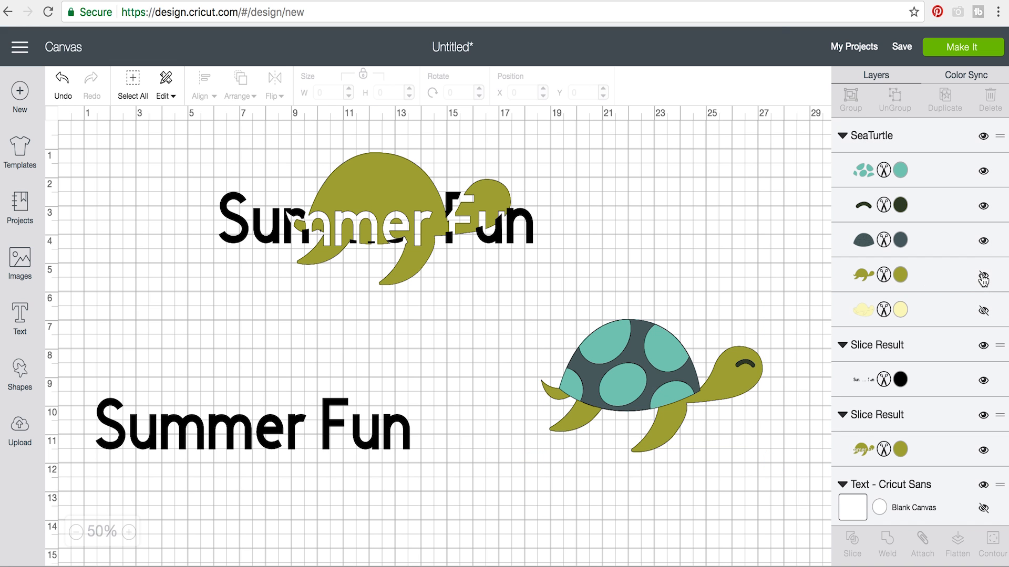
click(983, 240)
click(983, 206)
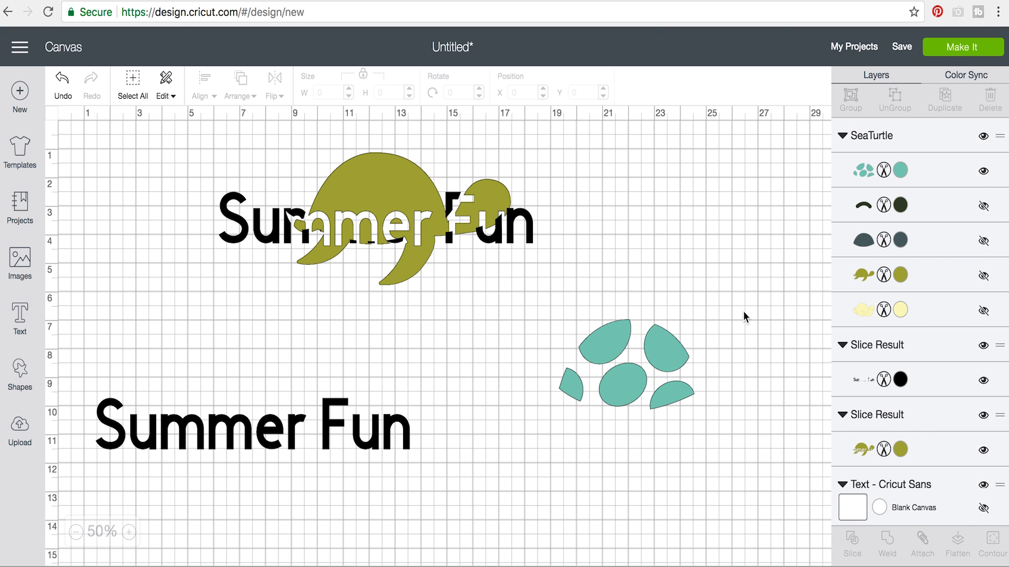
drag(673, 342, 419, 175)
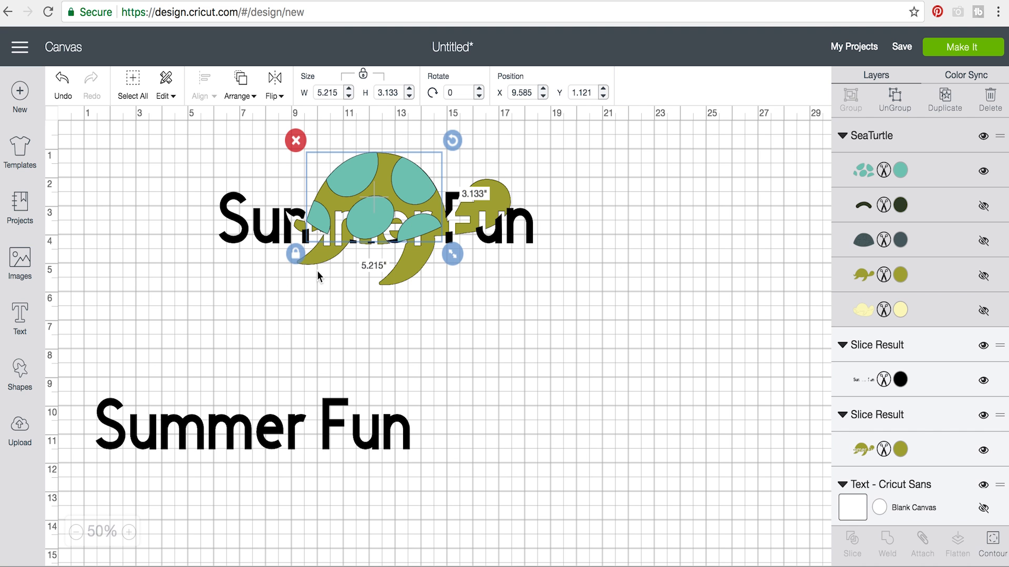
Align the intact Summer Fun text over the turtle design's lettering and slice it with the teal spots below the design
drag(230, 440, 352, 222)
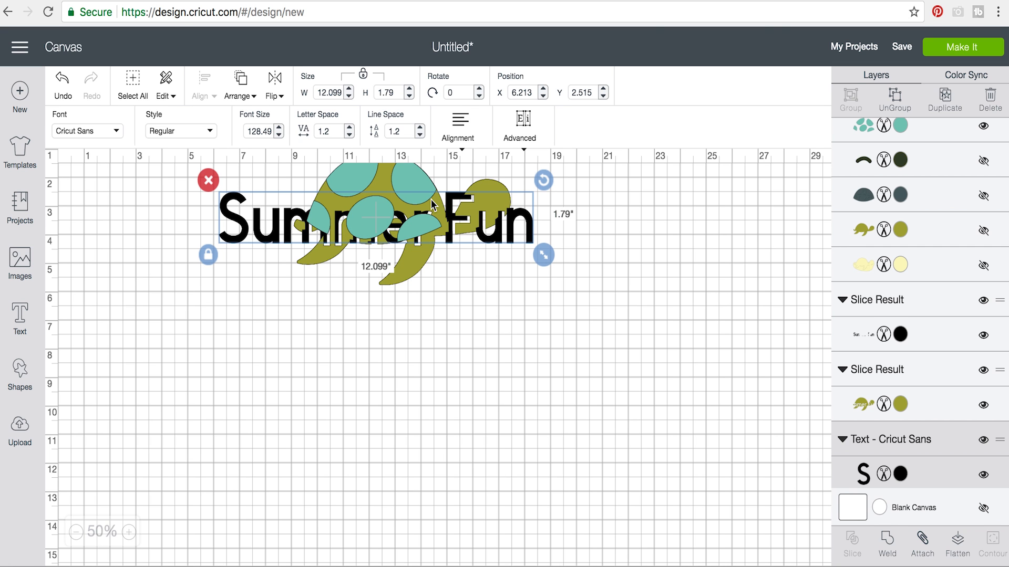
drag(415, 175, 419, 357)
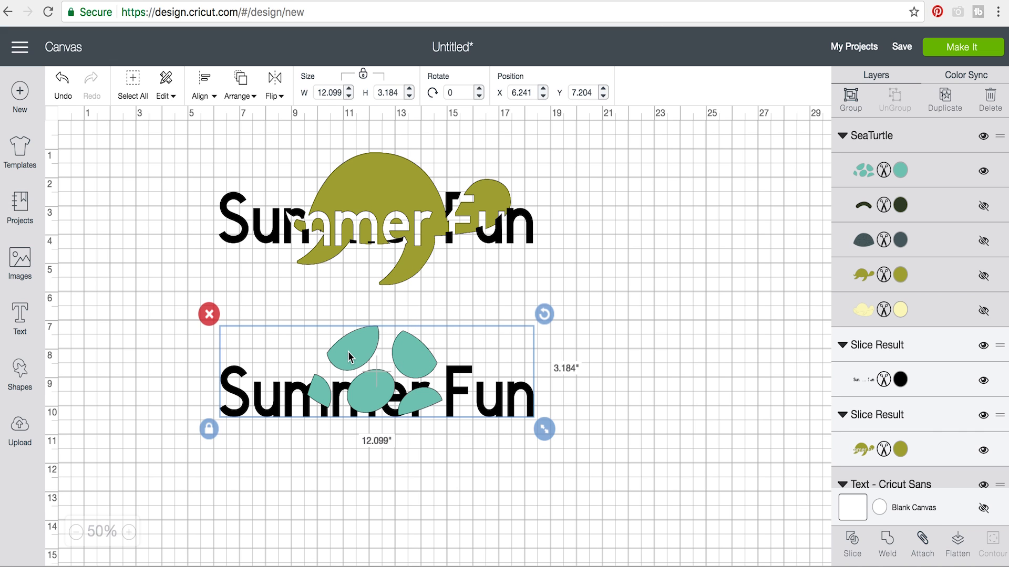
click(852, 541)
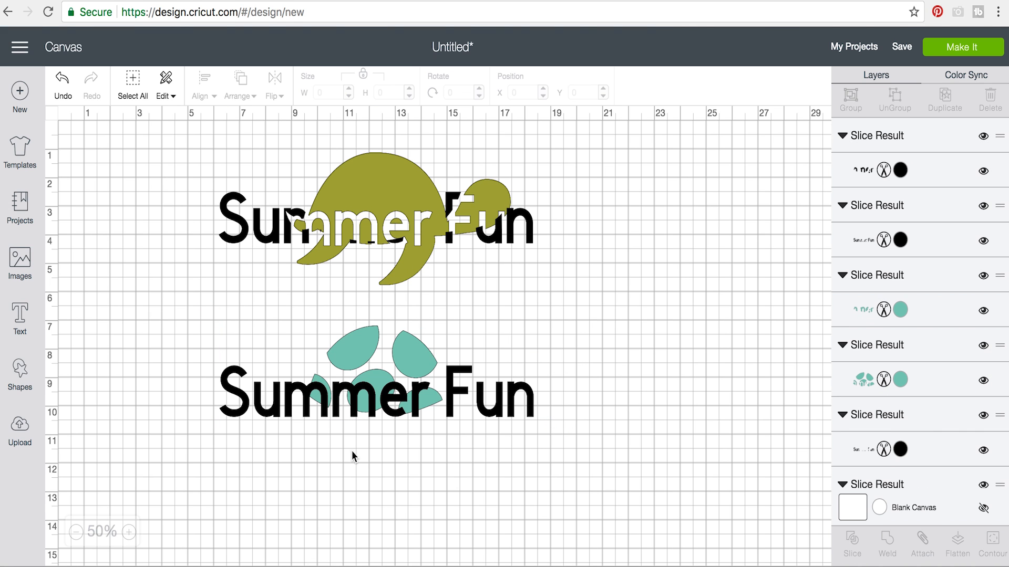
Fit the sliced teal spots onto the olive turtle's shell and move the black letter fragments out below the turtle
drag(360, 368, 357, 186)
click(347, 367)
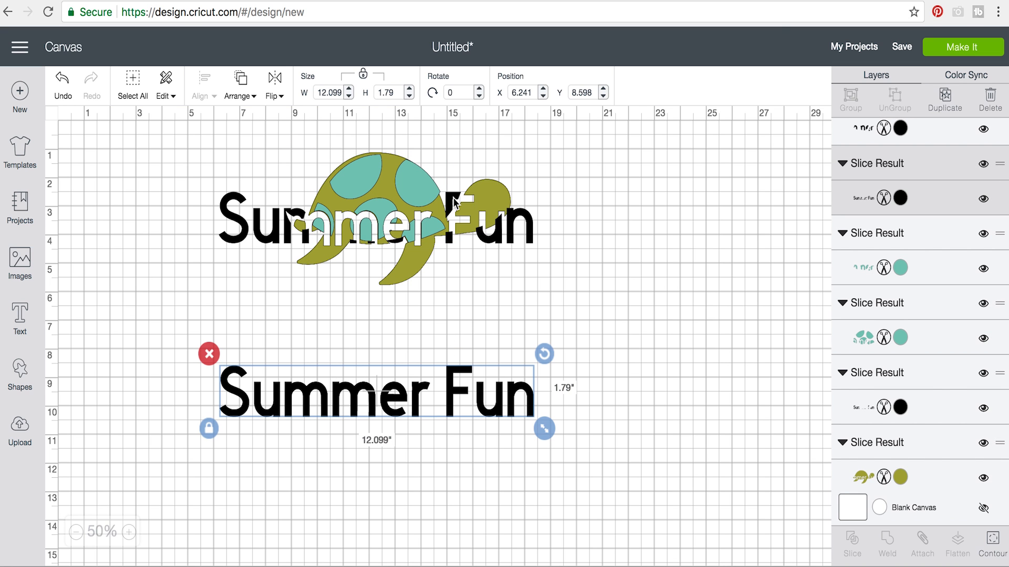
drag(479, 189, 502, 315)
drag(424, 225, 455, 253)
drag(419, 195, 421, 193)
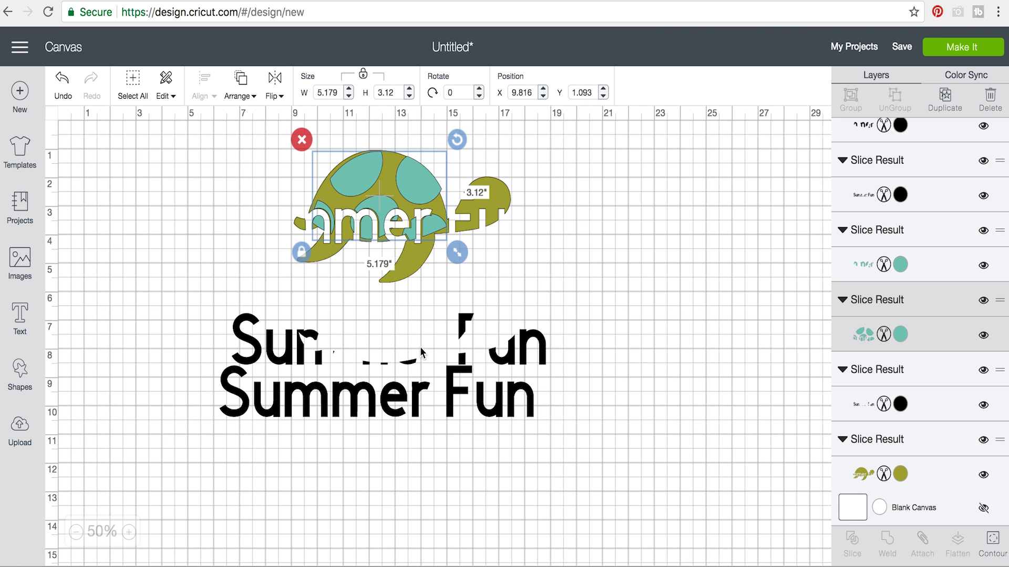
Move the black letter fragments back around the olive turtle and delete the sliced teal spots
drag(331, 349, 303, 219)
click(411, 179)
drag(411, 179, 669, 357)
key(Delete)
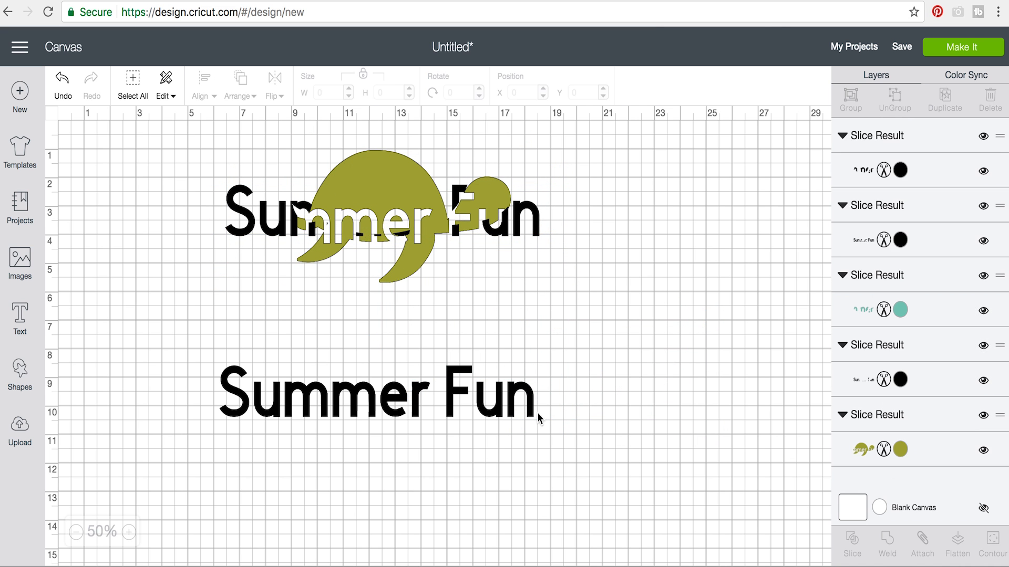
Fine-tune the black letter fragments' position so they line up with the olive turtle's cut-out lettering
click(452, 200)
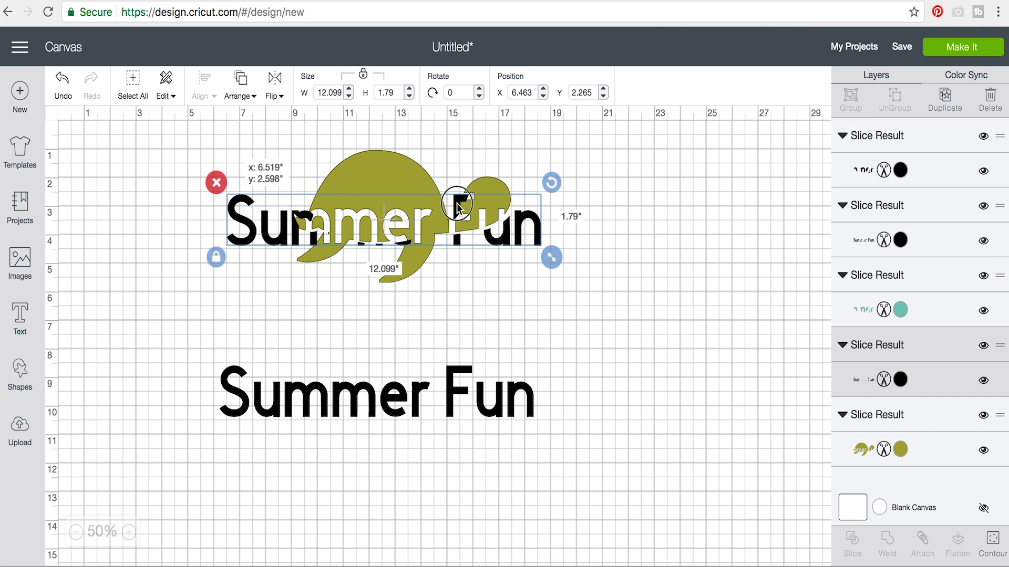
drag(452, 201, 451, 203)
click(415, 318)
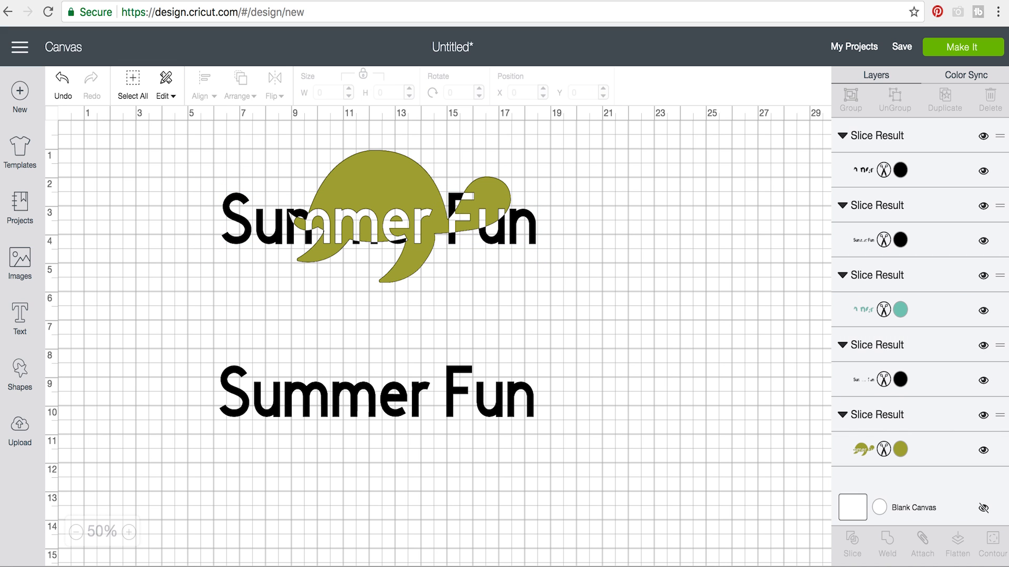
Select the leftover sliced Summer Fun text below the turtle design
click(282, 402)
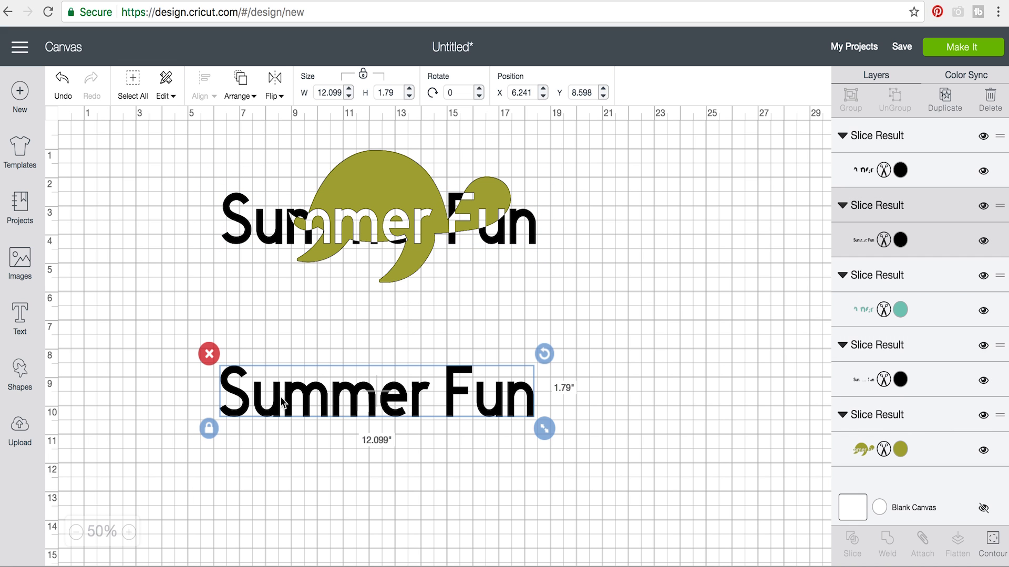